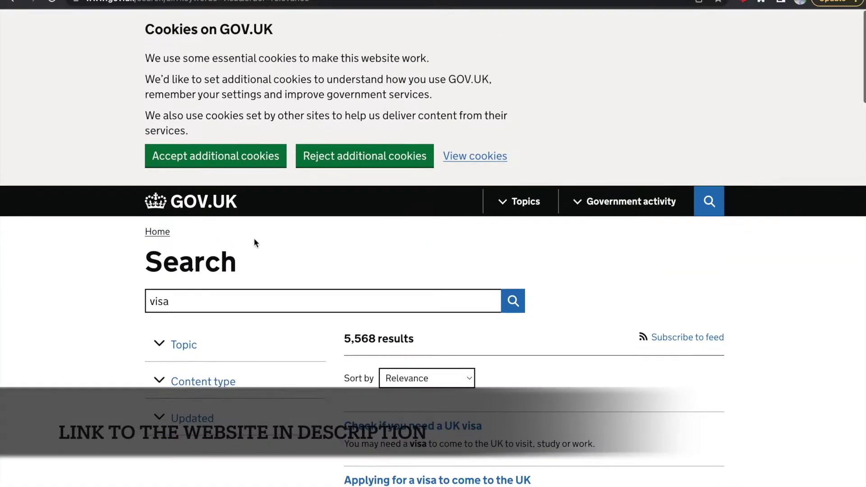
Step: Open the "Applying for a visa to come to the UK" guide from the visa search results
left_click(239, 298)
scroll(372, 294, "down", 1)
scroll(372, 294, "down", 6)
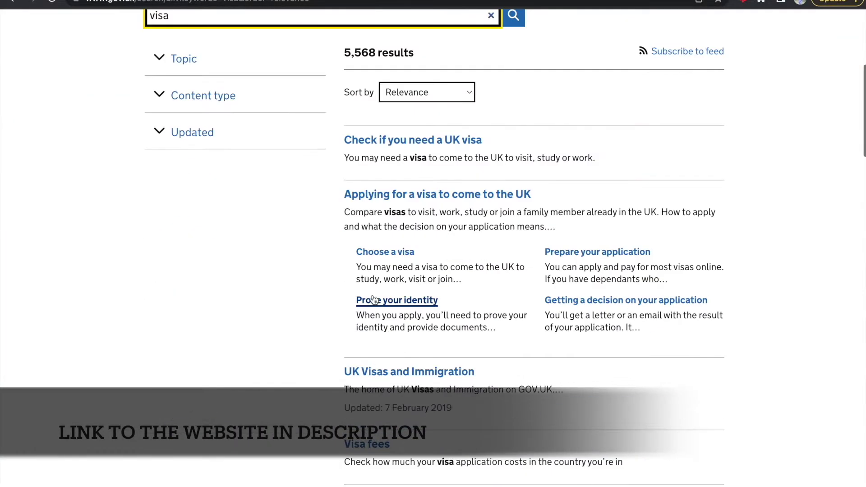
left_click(450, 189)
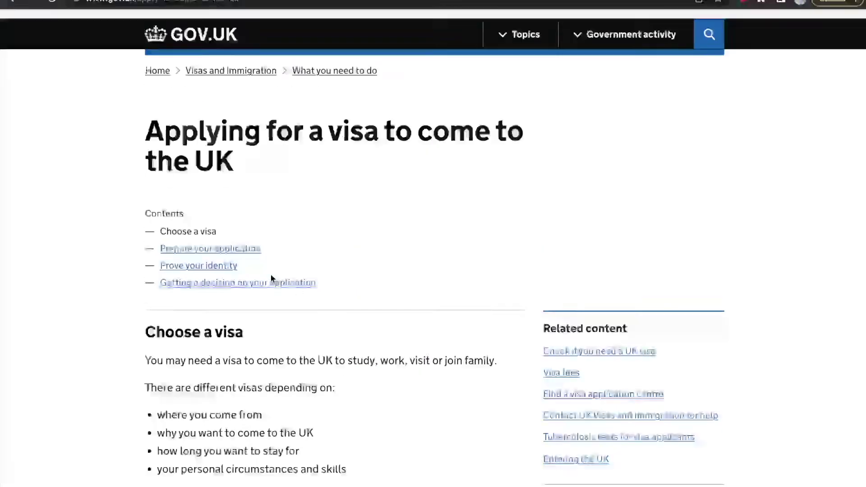
Step: Open the Standard Visitor visa information from the guide's section on visiting the UK
scroll(271, 276, "down", 2)
scroll(271, 274, "down", 4)
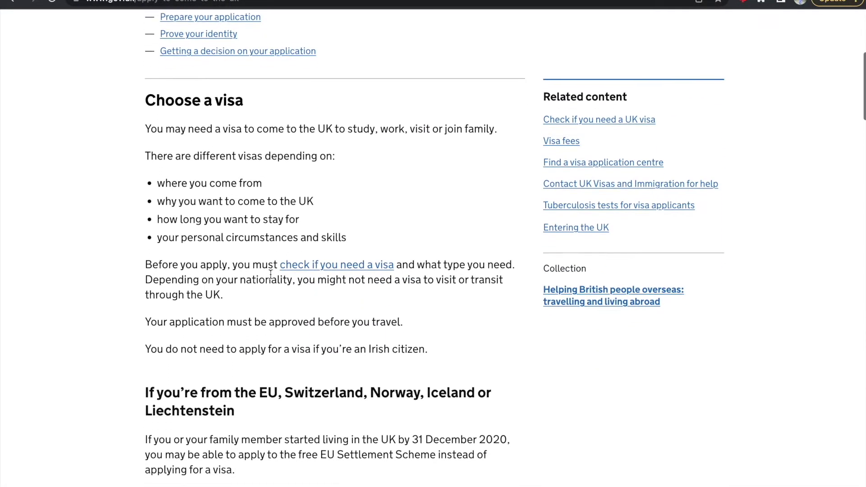
scroll(271, 274, "down", 1)
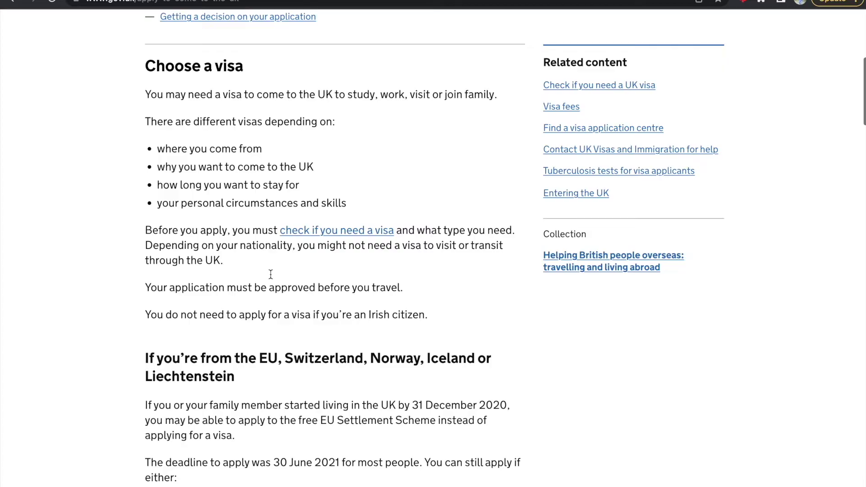
scroll(271, 274, "down", 6)
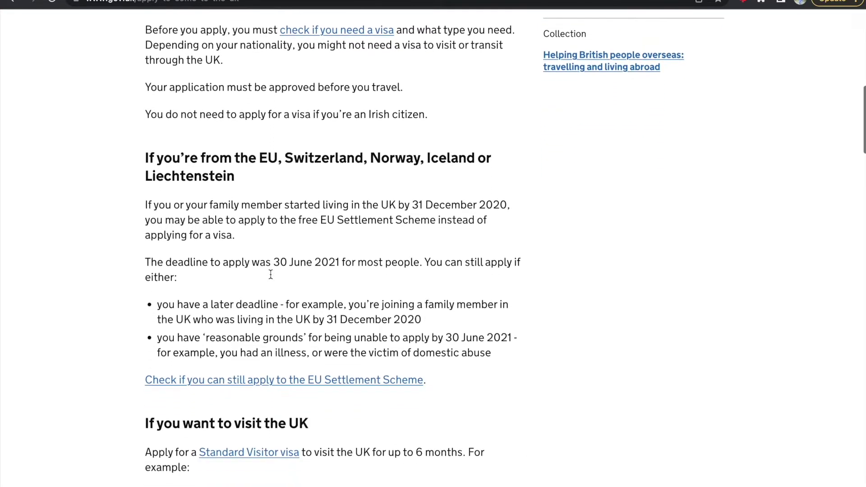
scroll(270, 276, "down", 1)
scroll(271, 277, "down", 2)
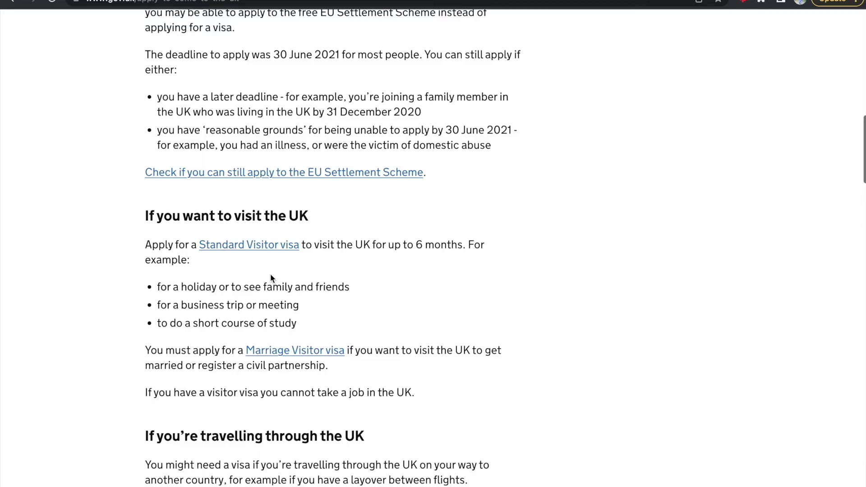
right_click(273, 246)
left_click(282, 252)
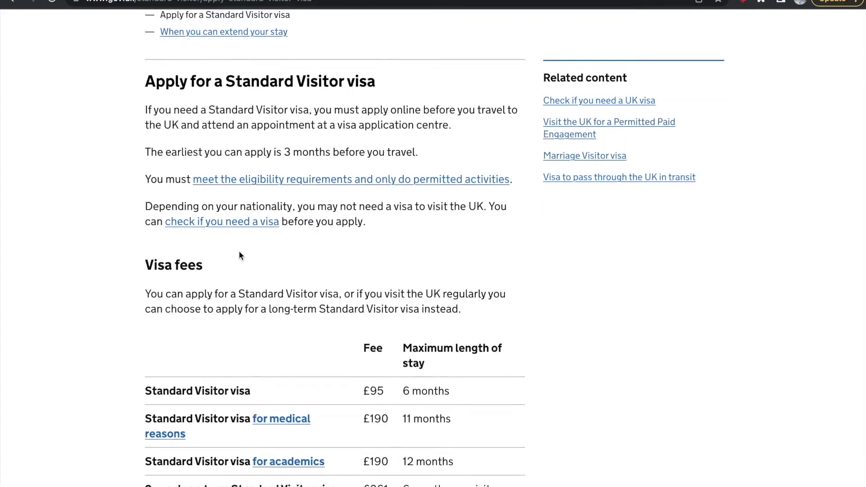
Step: Start the online Standard Visitor visa application and select English as the form language
scroll(239, 253, "down", 7)
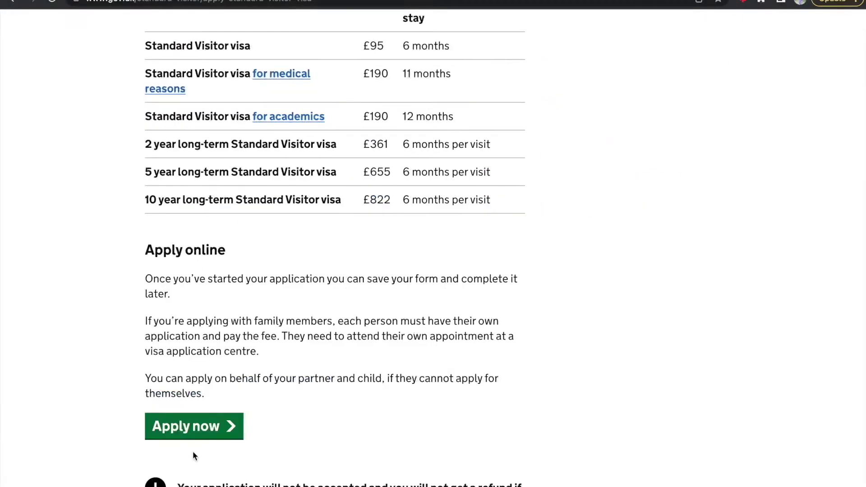
left_click(205, 426)
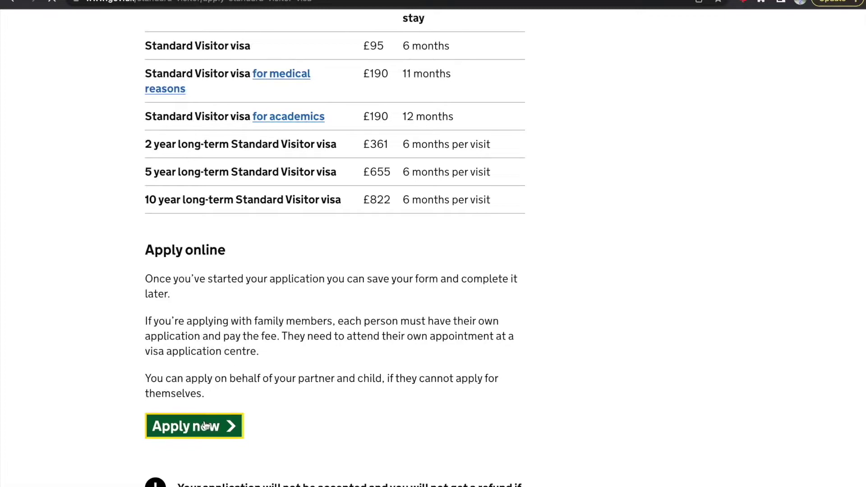
left_click(156, 384)
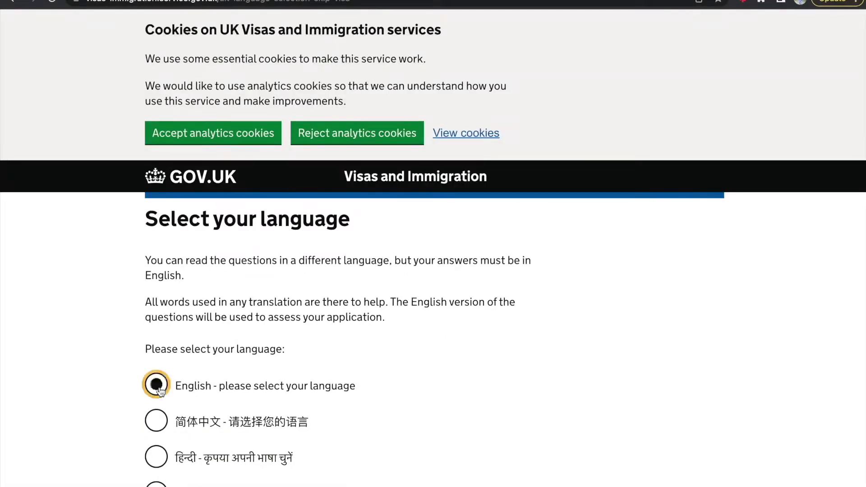
scroll(158, 388, "down", 7)
scroll(160, 390, "down", 8)
left_click(166, 440)
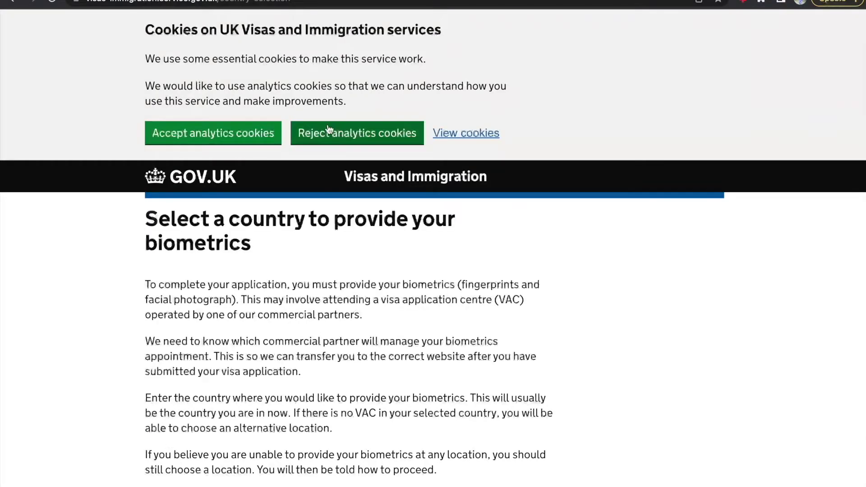
Step: Accept analytics cookies and submit Ireland as the country for providing biometrics
left_click(254, 133)
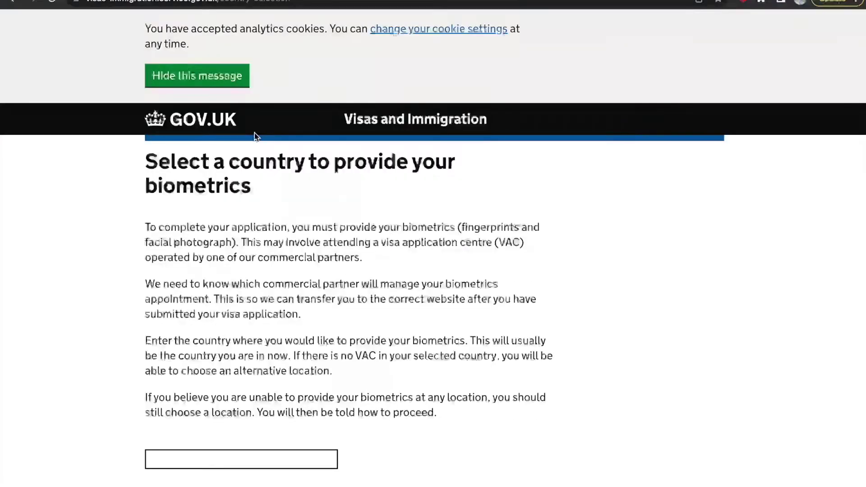
scroll(263, 225, "down", 3)
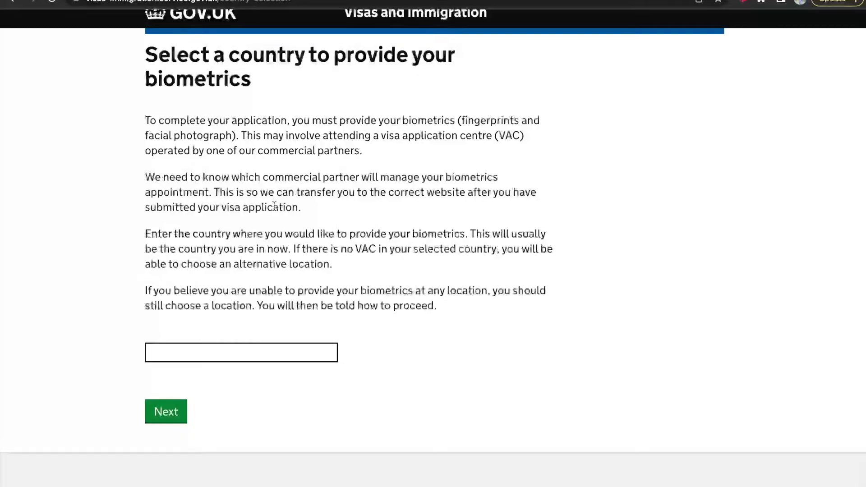
left_click(228, 351)
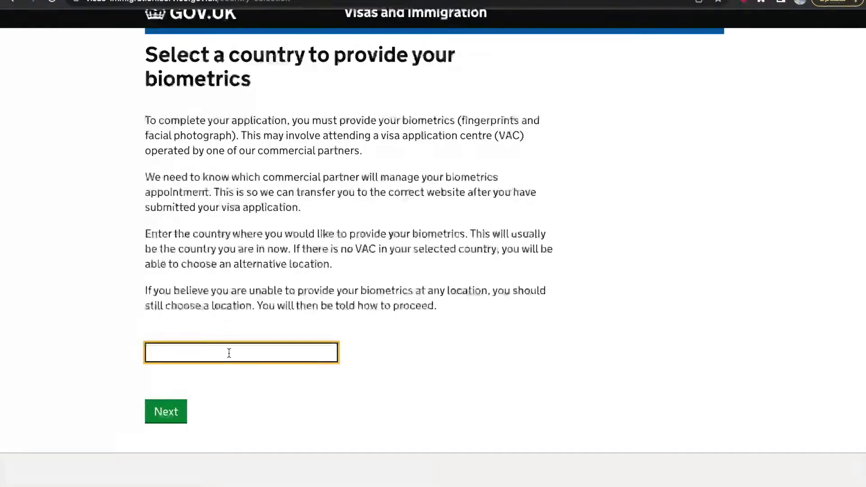
type("Ireland")
left_click(167, 410)
Step: Confirm that the country for providing biometrics has been identified and continue
left_click(166, 402)
scroll(167, 402, "down", 2)
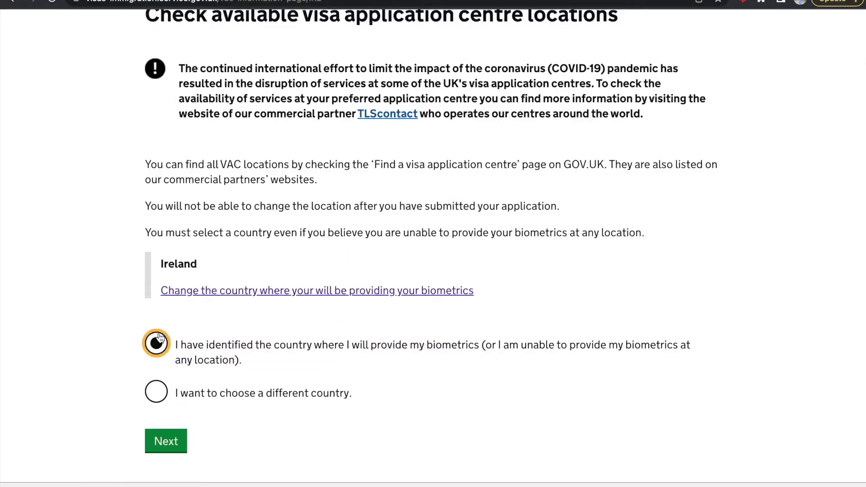
left_click(167, 441)
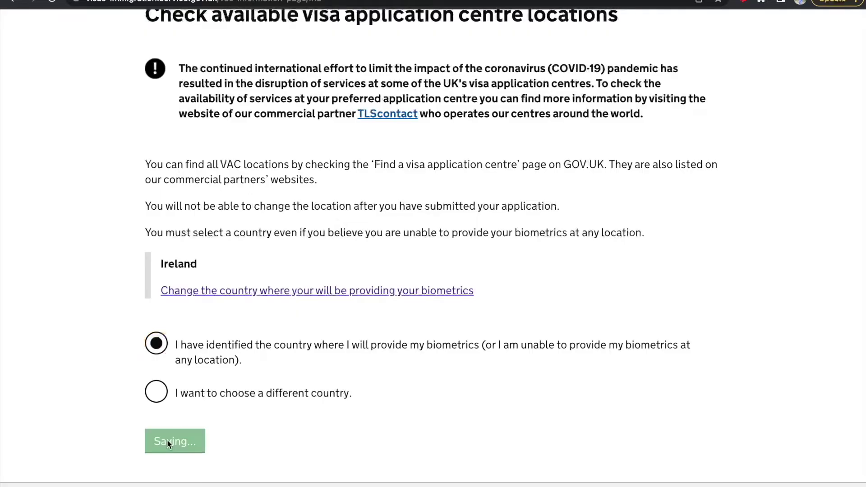
Step: Read through the UK visit visa service information and start the application form
left_click_drag(145, 110, 248, 113)
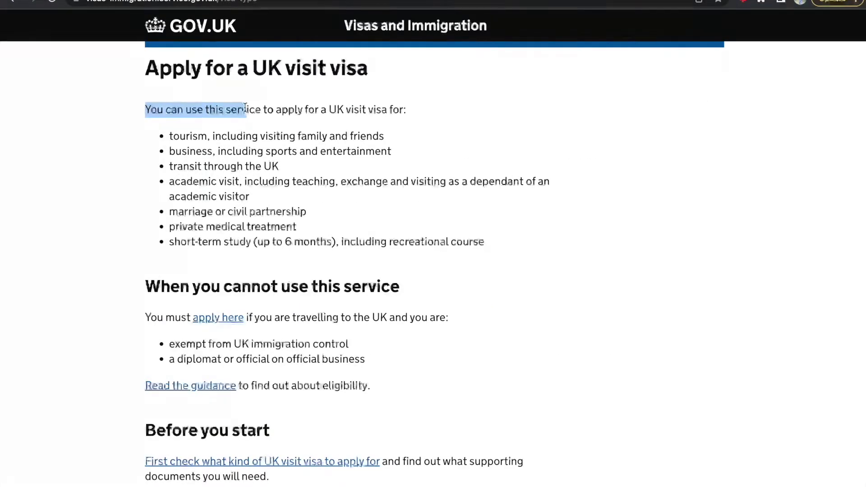
left_click(257, 116)
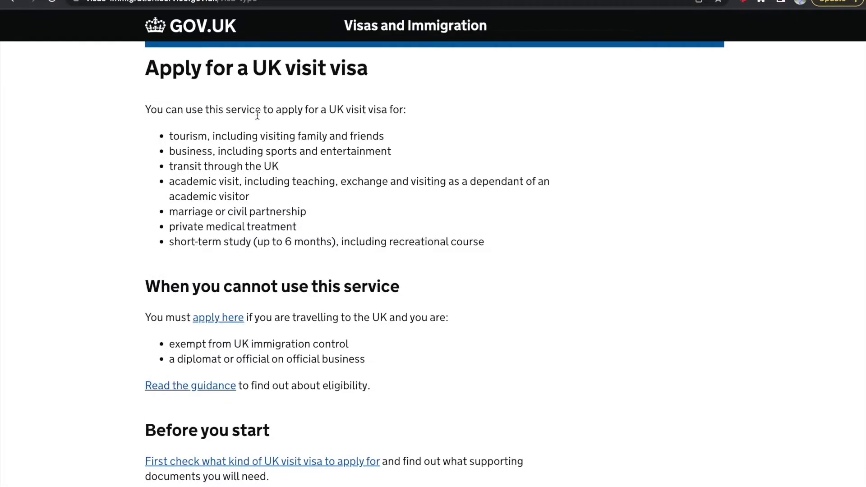
scroll(257, 115, "down", 2)
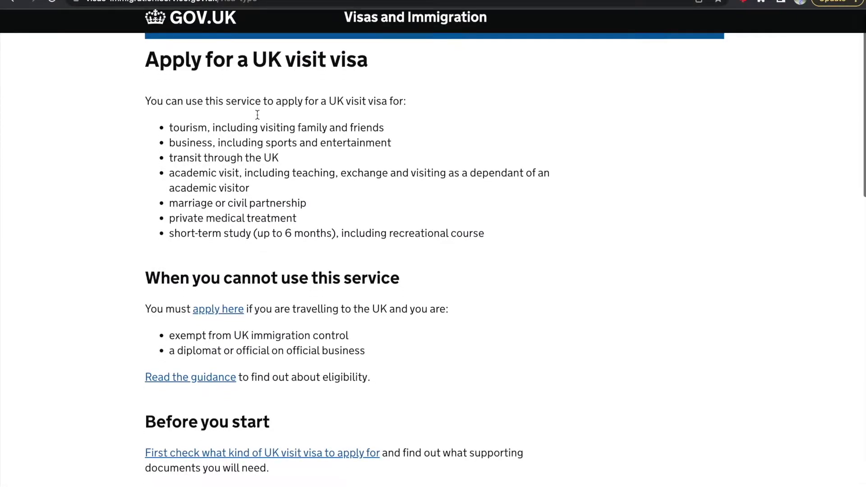
scroll(257, 116, "down", 3)
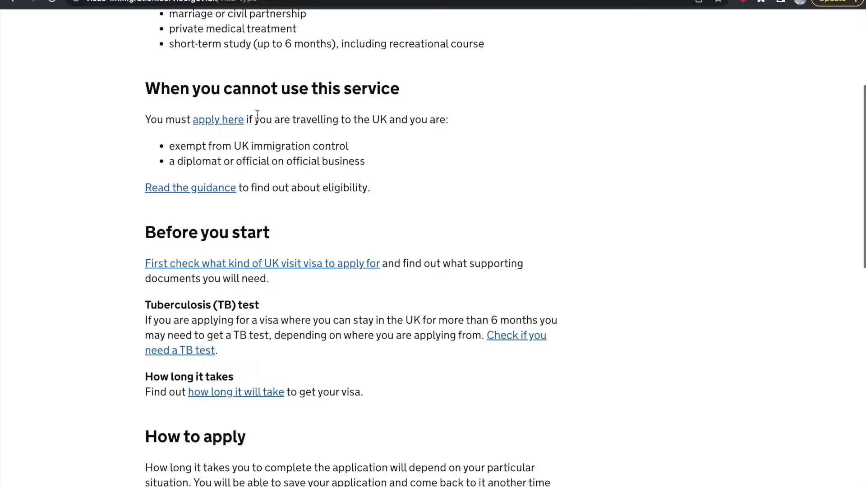
scroll(258, 116, "down", 5)
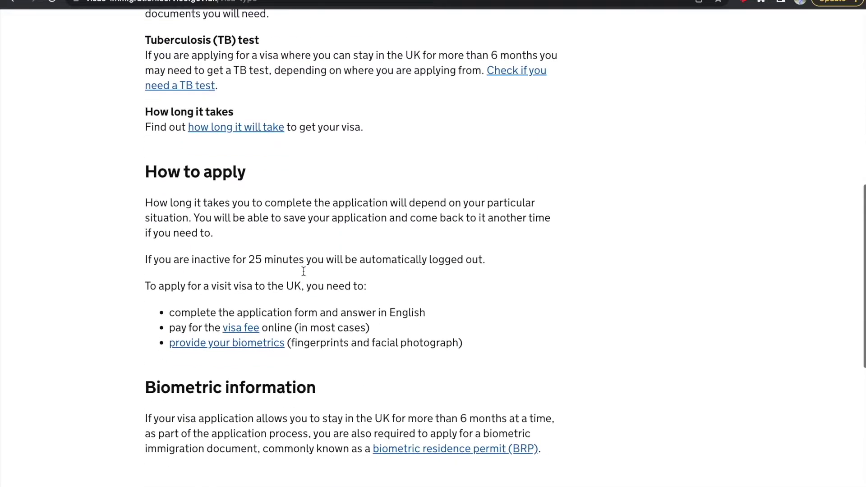
scroll(303, 274, "down", 6)
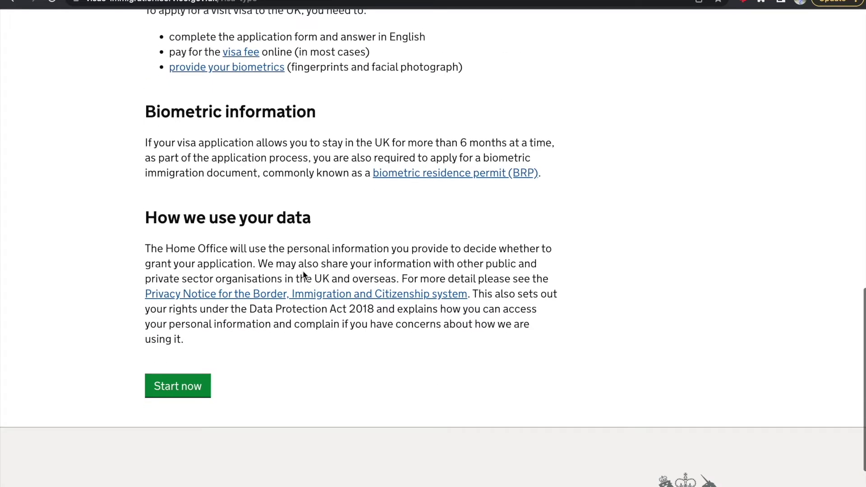
left_click(183, 375)
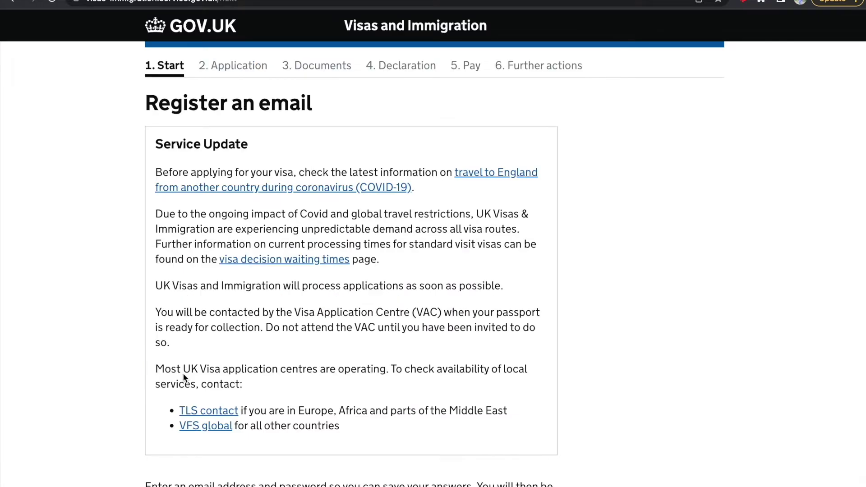
Step: Register the application with the applicant's email address and a new password entered twice, and save
scroll(183, 376, "down", 1)
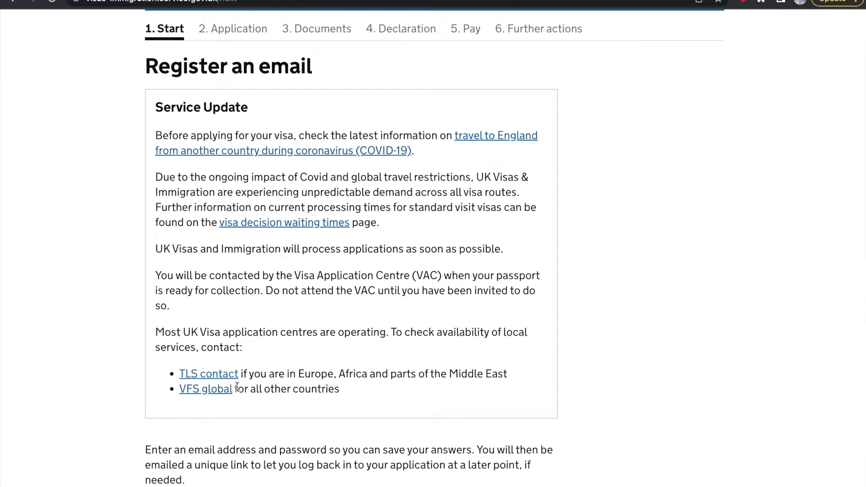
scroll(234, 390, "down", 1)
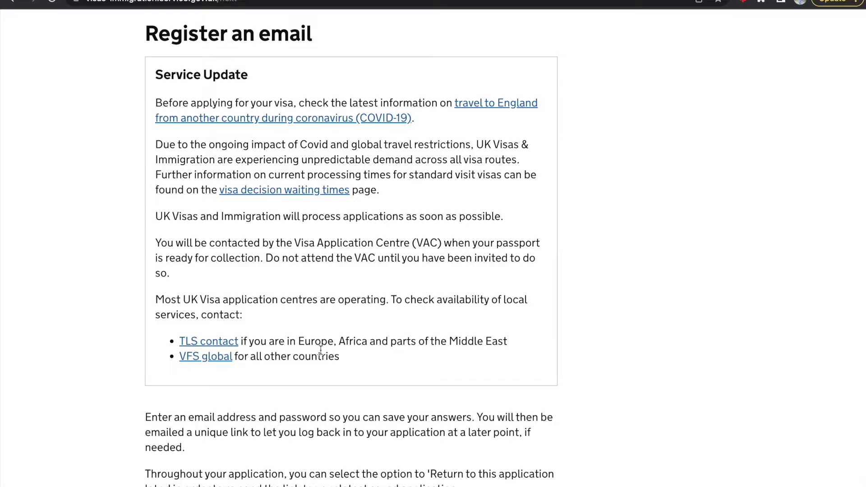
scroll(257, 396, "down", 1)
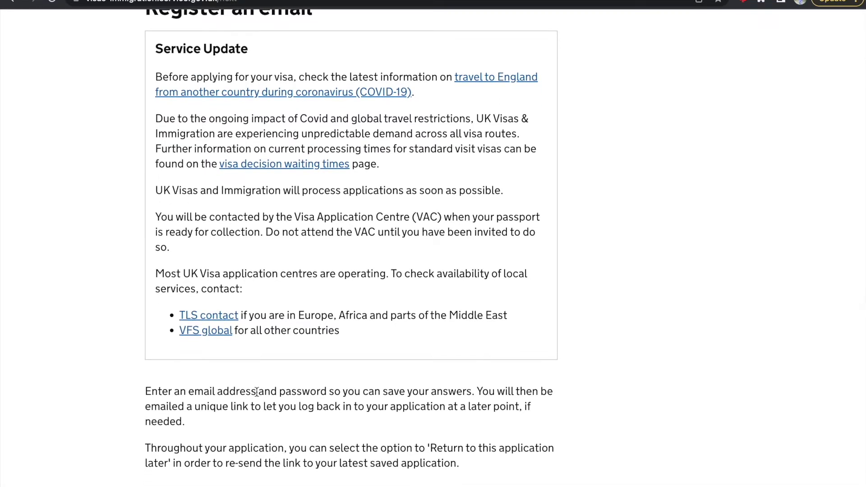
scroll(257, 390, "down", 5)
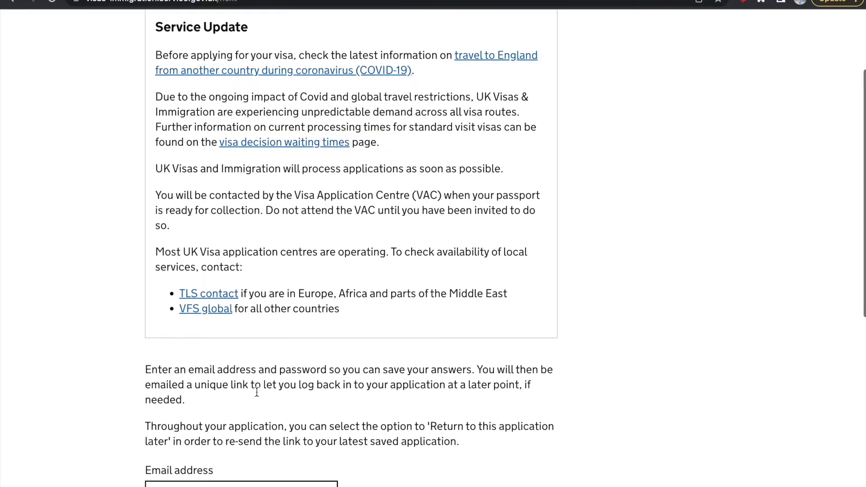
left_click(287, 453)
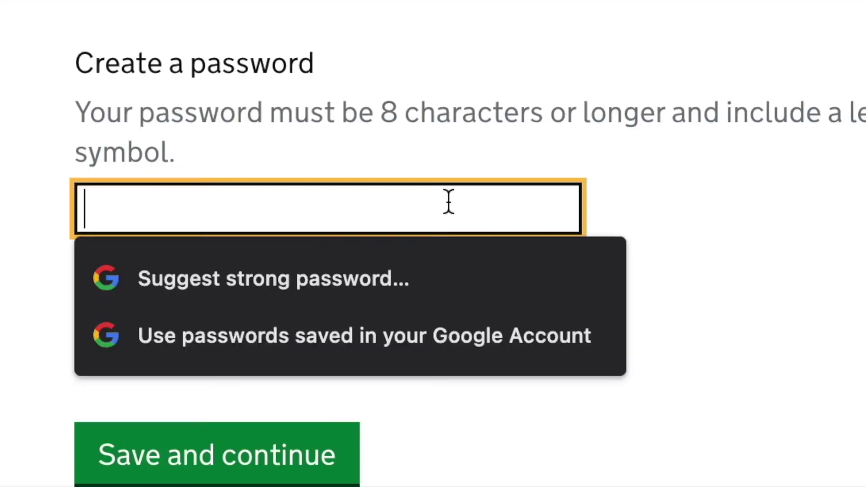
type("a")
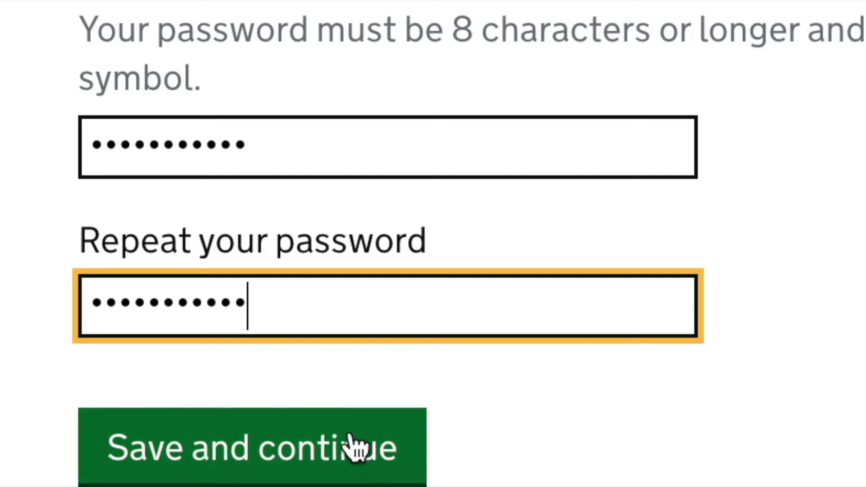
left_click(351, 434)
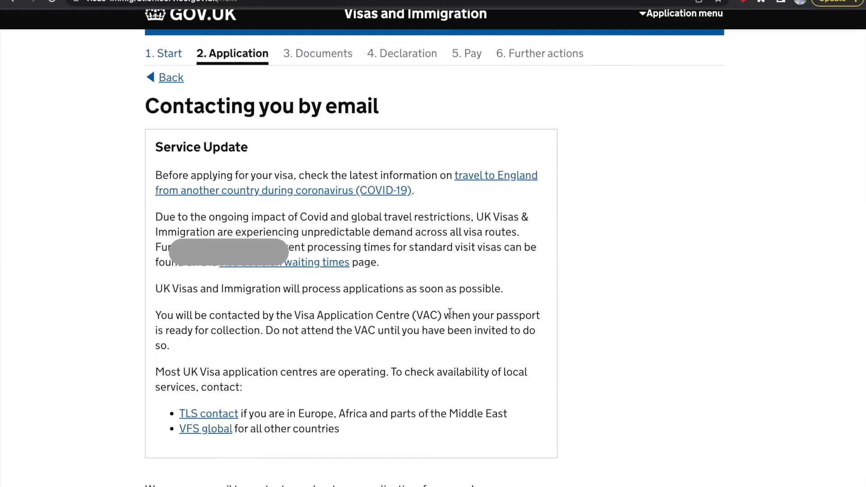
Step: Answer the question about being contacted by email and save the answer
scroll(448, 312, "down", 7)
left_click(156, 361)
left_click(214, 446)
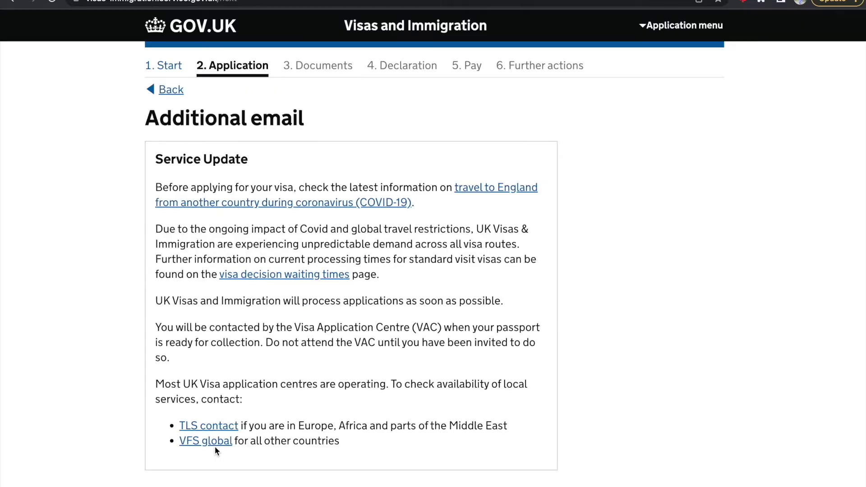
Step: Answer No to having another email address and save the answer
scroll(214, 446, "down", 3)
scroll(214, 446, "down", 2)
left_click(228, 408)
left_click(233, 459)
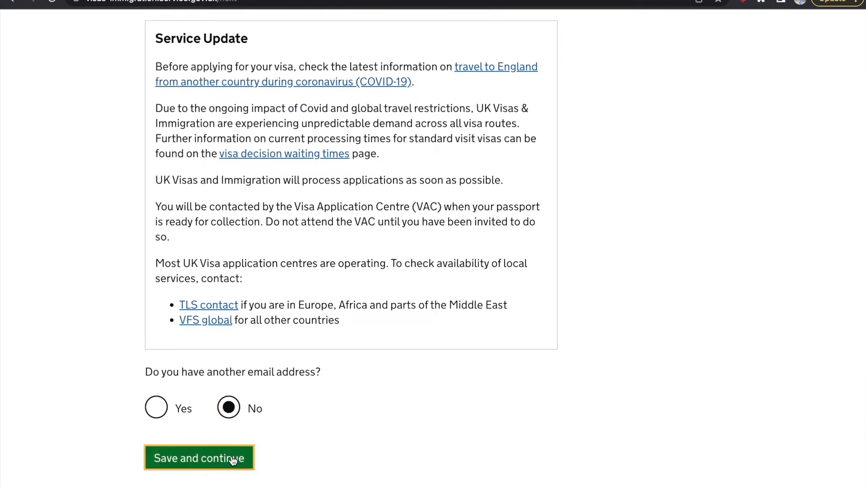
Step: Enter the applicant's telephone number in the contact telephone question
scroll(231, 455, "down", 2)
scroll(231, 455, "down", 2)
scroll(231, 459, "down", 5)
scroll(231, 460, "down", 2)
left_click(215, 386)
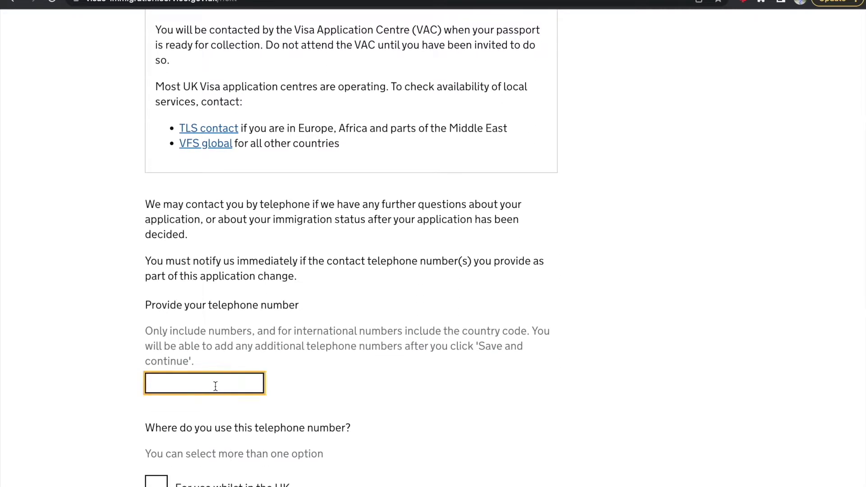
scroll(216, 386, "down", 1)
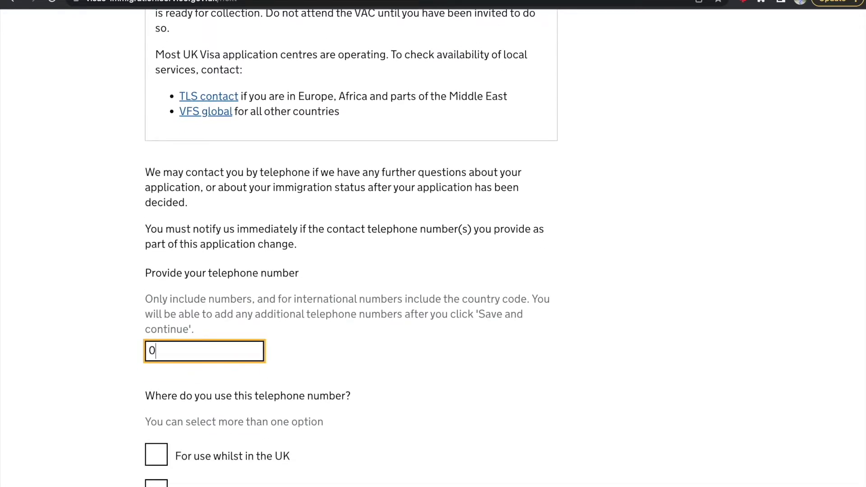
type("0")
Step: Mark the telephone number as a mobile number for use whilst out of the UK, and save the answers
scroll(161, 210, "down", 8)
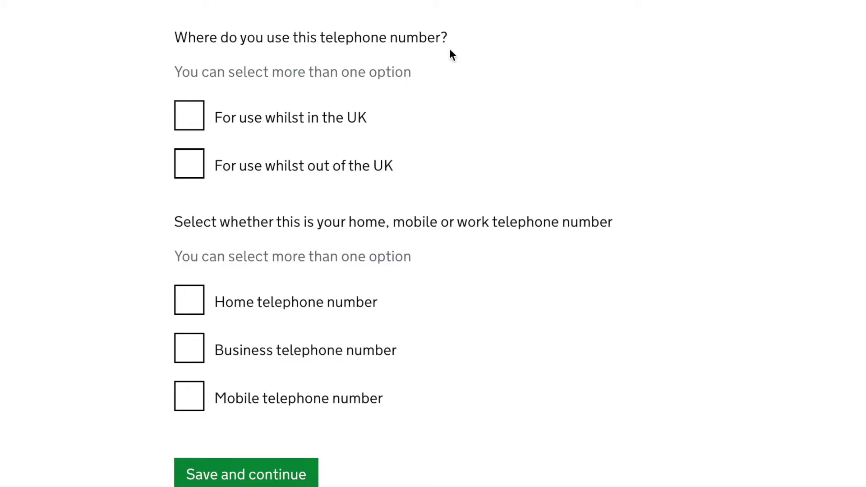
scroll(451, 51, "down", 1)
left_click(191, 370)
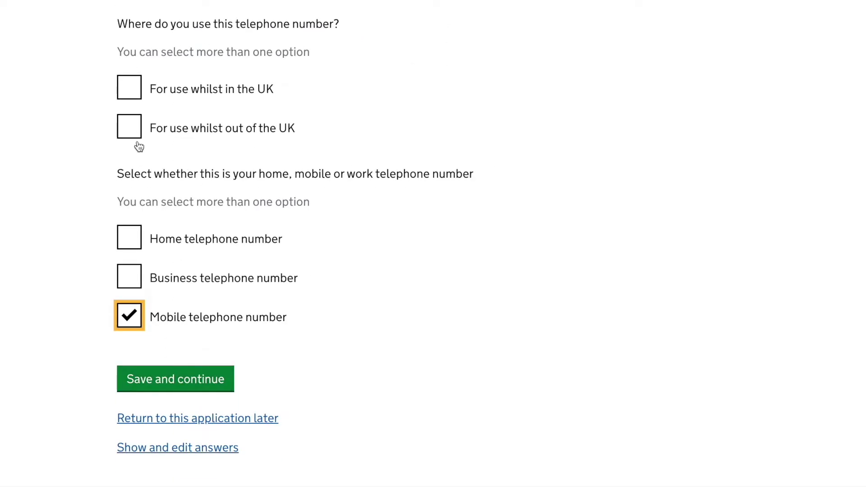
left_click(130, 126)
scroll(176, 206, "down", 2)
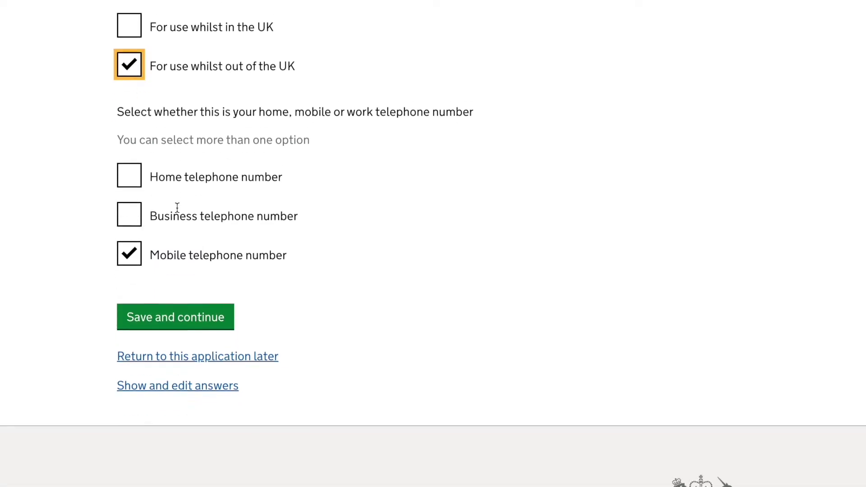
left_click(201, 379)
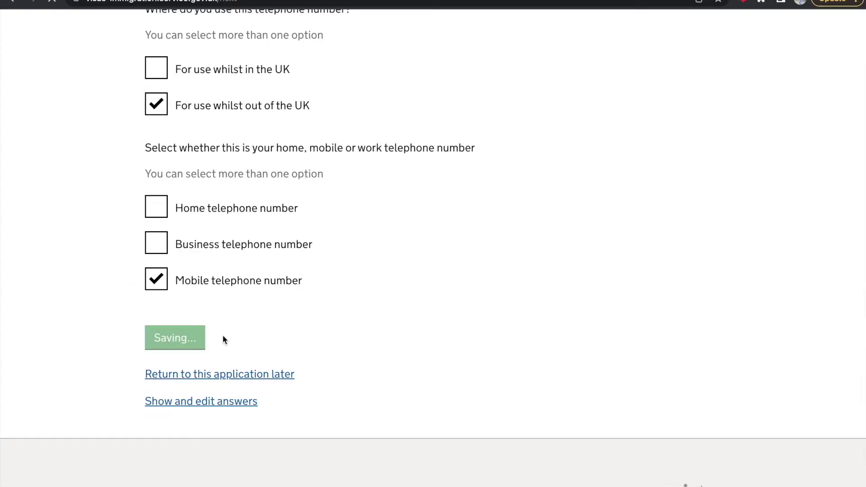
Step: Answer No to having any other telephone numbers and save the answer
scroll(223, 339, "down", 3)
scroll(223, 339, "down", 2)
left_click(229, 374)
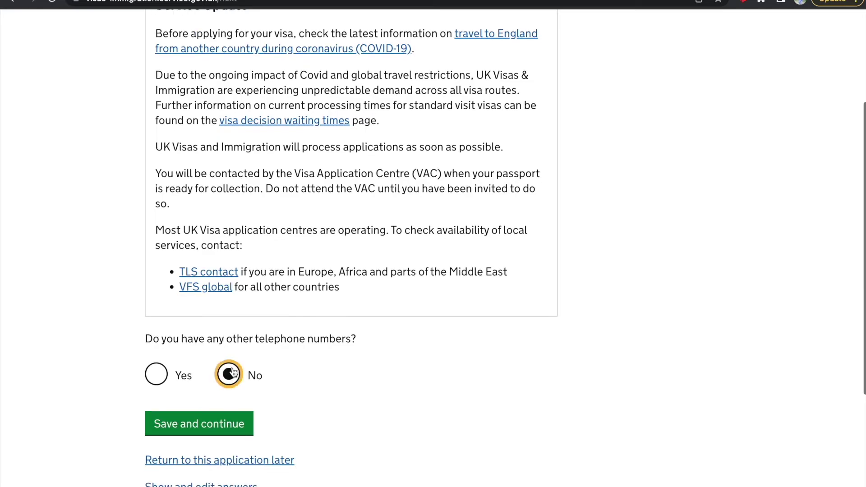
left_click(230, 424)
Step: State that the applicant can be contacted by telephone call and text message (SMS), and save the answer
scroll(230, 426, "down", 3)
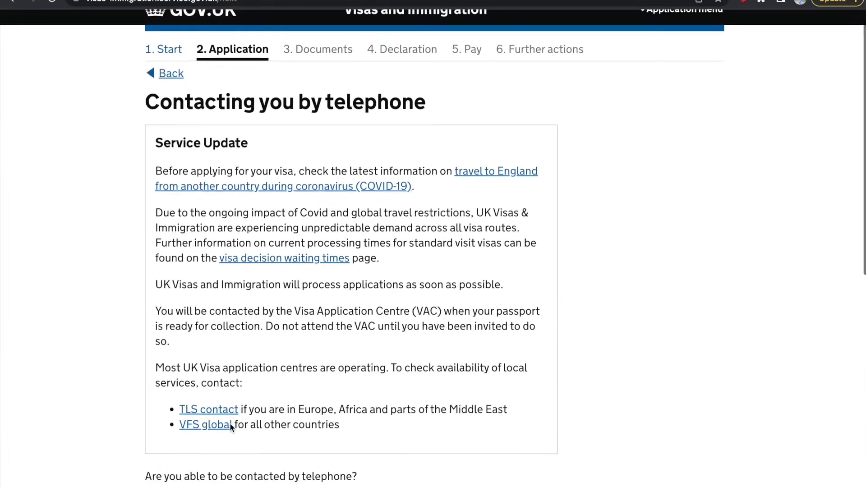
scroll(230, 424, "down", 3)
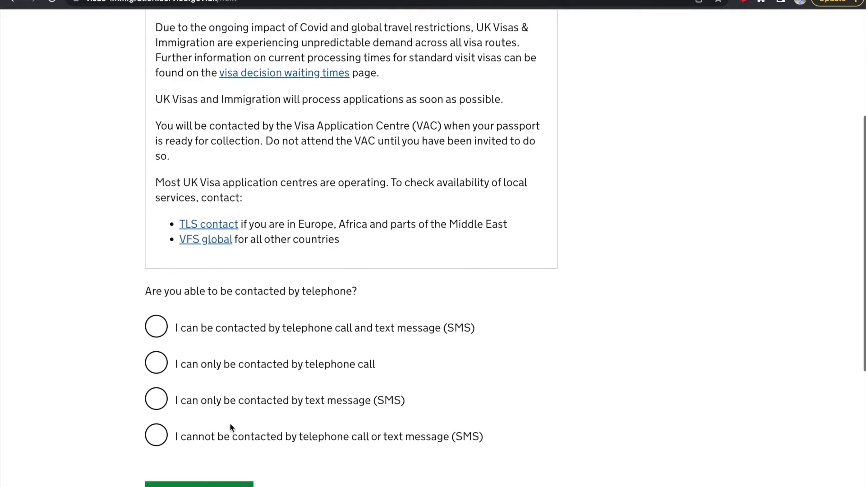
scroll(228, 422, "down", 1)
left_click(155, 278)
left_click(223, 459)
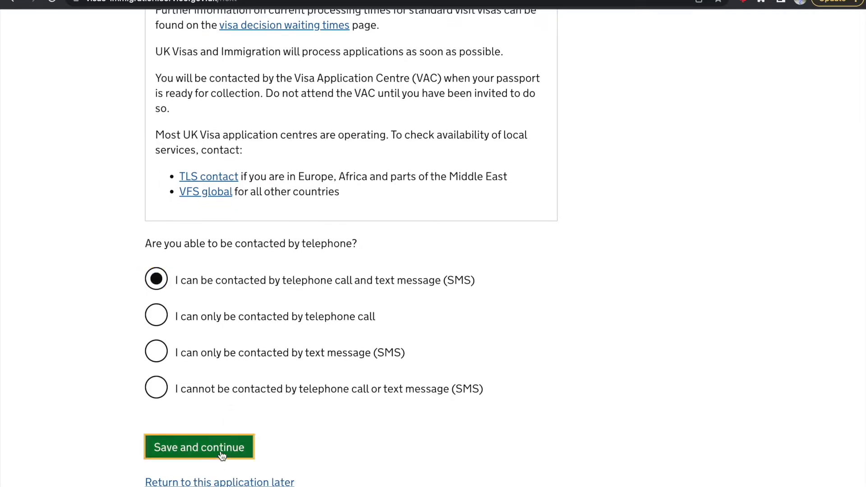
Step: Enter the applicant's given name and family name as shown on the passport, and save them
scroll(221, 454, "down", 5)
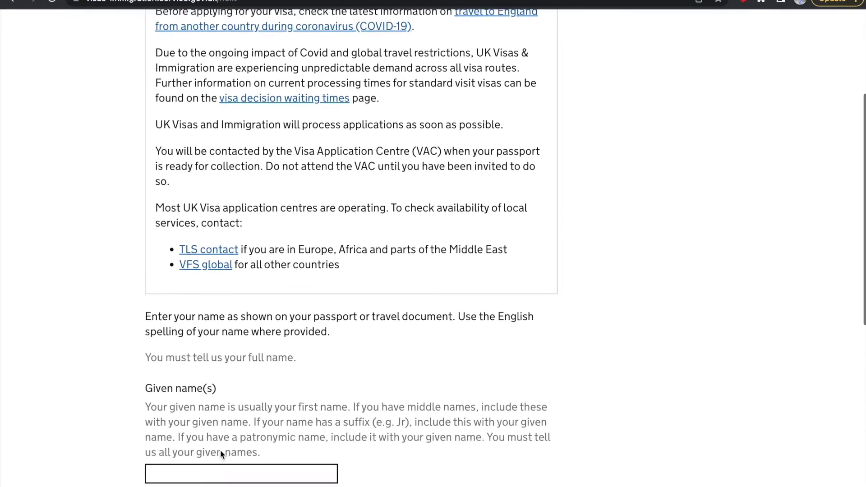
left_click(241, 438)
scroll(241, 433, "down", 5)
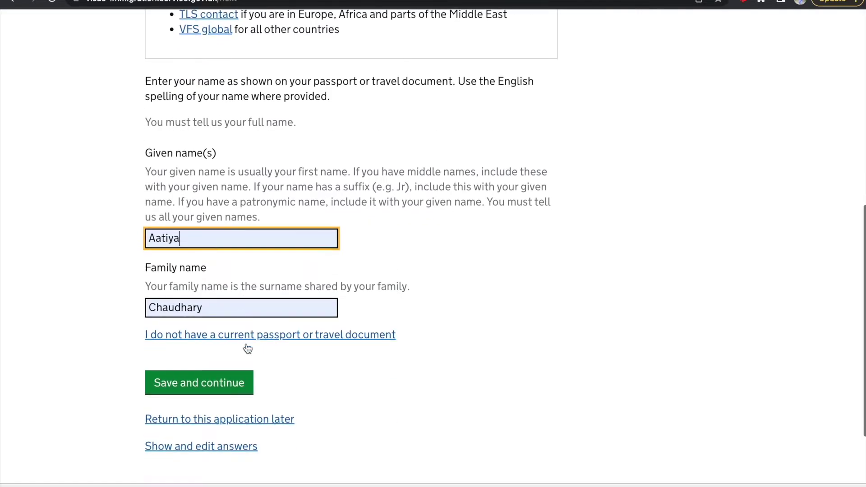
left_click(236, 384)
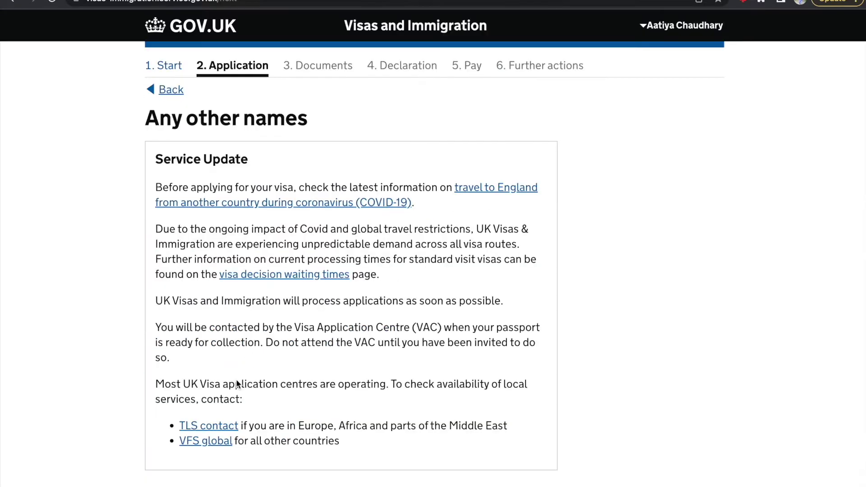
Step: Answer No to ever having been known by another name and save the answer
scroll(236, 383, "down", 5)
left_click(228, 367)
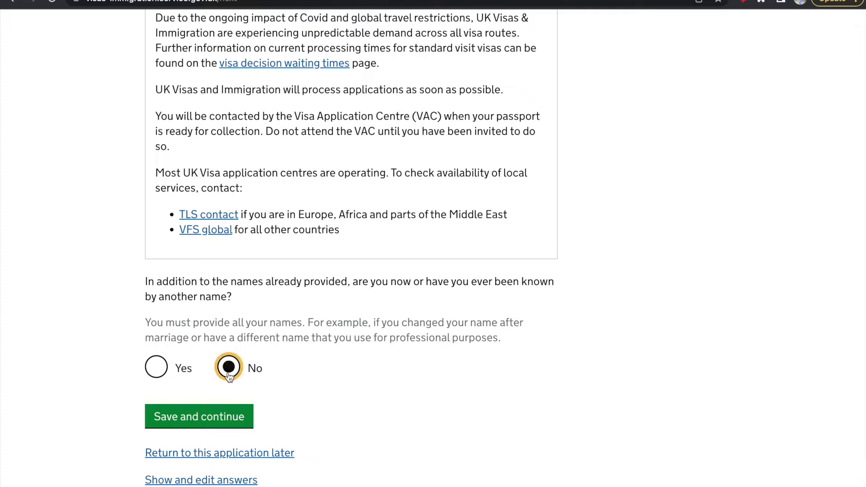
left_click(227, 411)
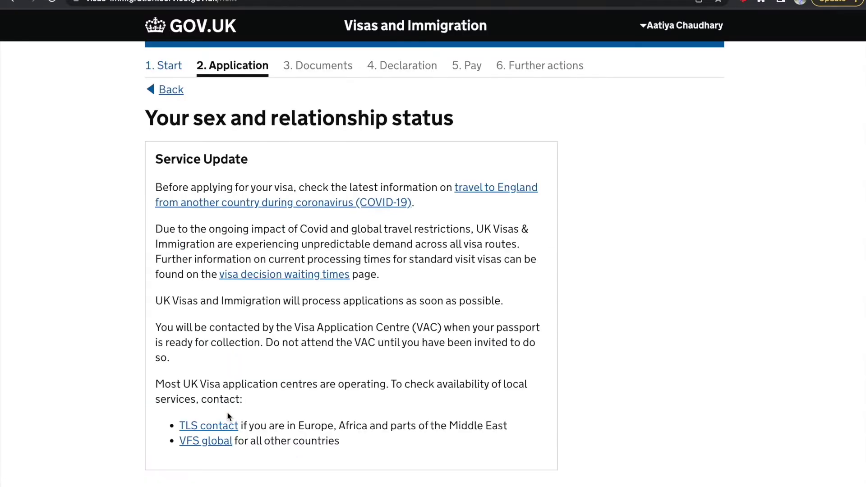
Step: Set the applicant's sex to Female and relationship status to Single, and save the answers
scroll(227, 415, "down", 4)
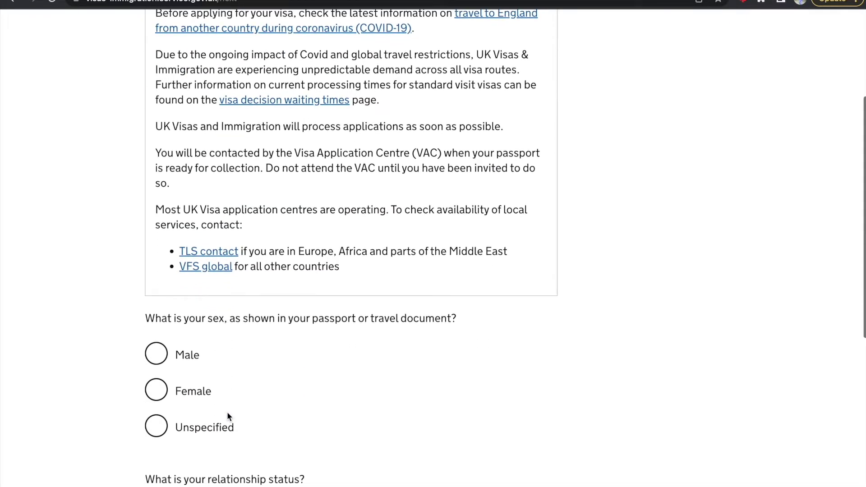
left_click(159, 391)
scroll(159, 396, "down", 4)
left_click(217, 336)
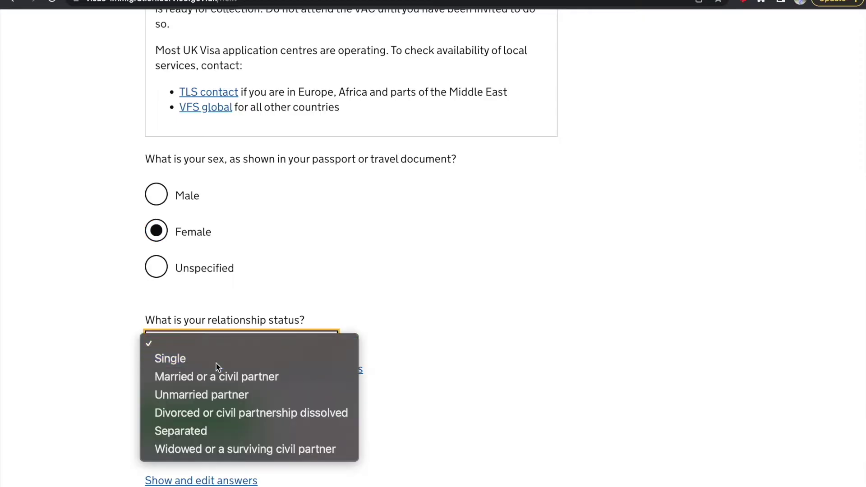
left_click(216, 363)
scroll(218, 363, "down", 2)
left_click(227, 346)
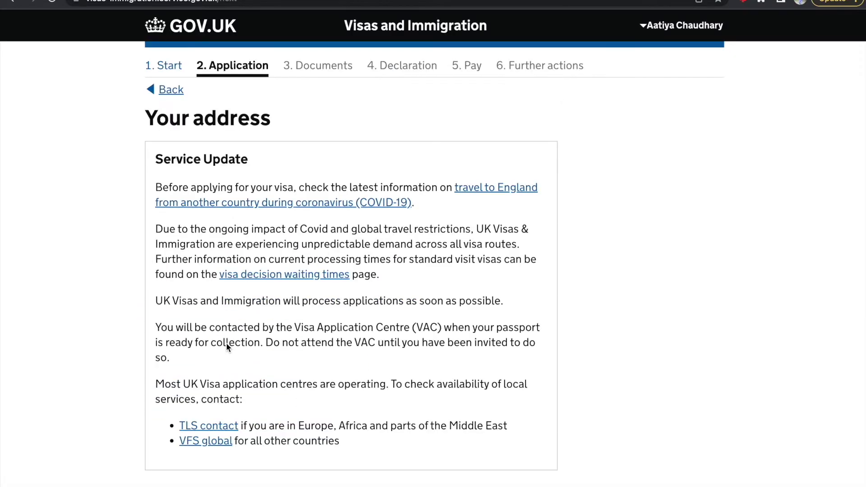
Step: Answer Yes to the home address also being the correspondence address, and save the address page
scroll(226, 342, "down", 6)
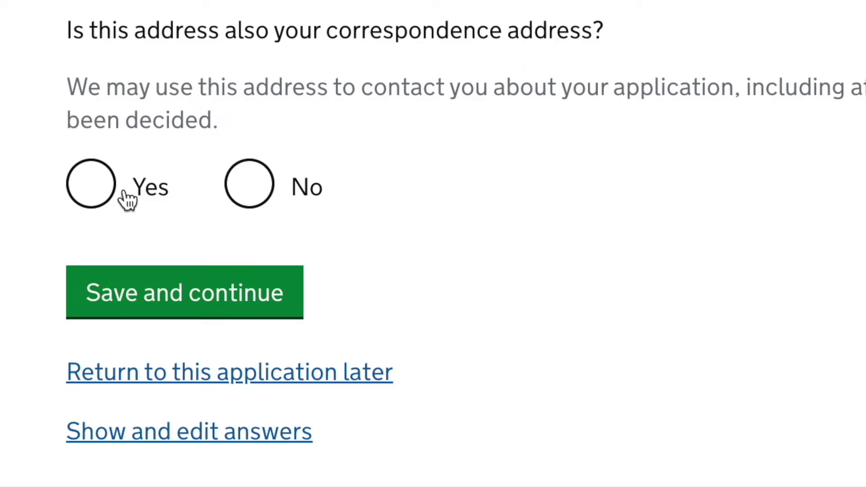
left_click(90, 191)
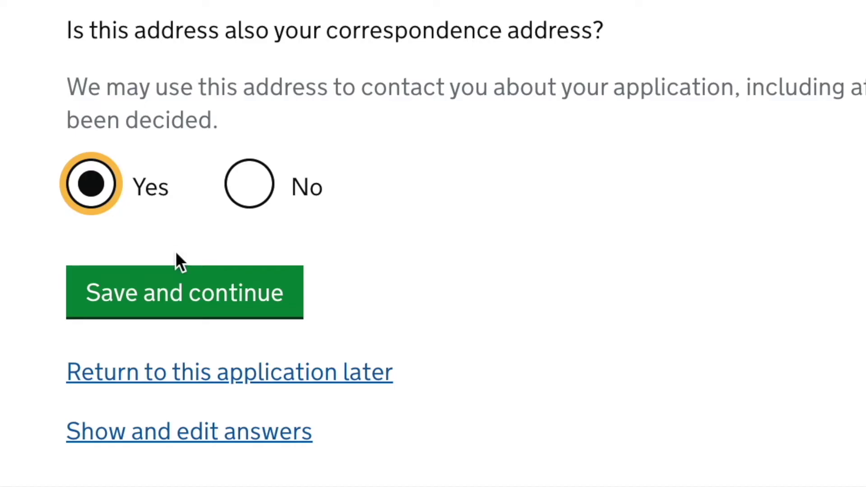
left_click(207, 293)
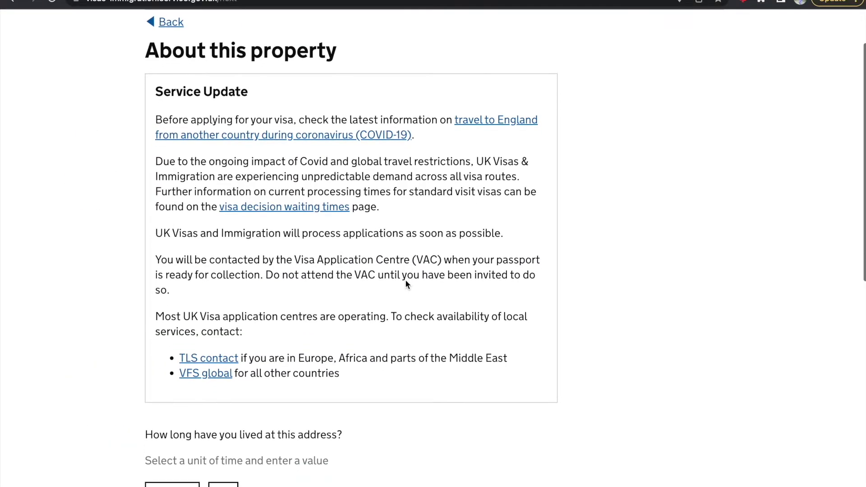
Step: Set the time lived at the current address to 3 months, choose the home's ownership status, and save
scroll(405, 283, "down", 3)
scroll(405, 284, "down", 1)
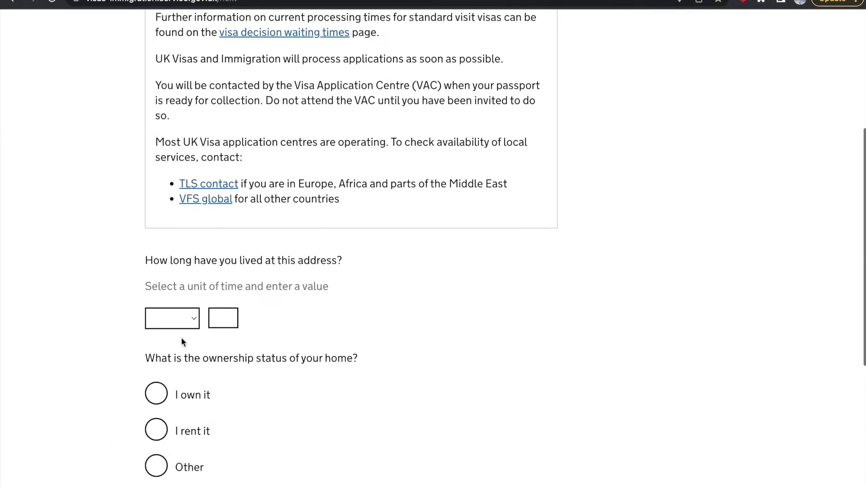
left_click(178, 323)
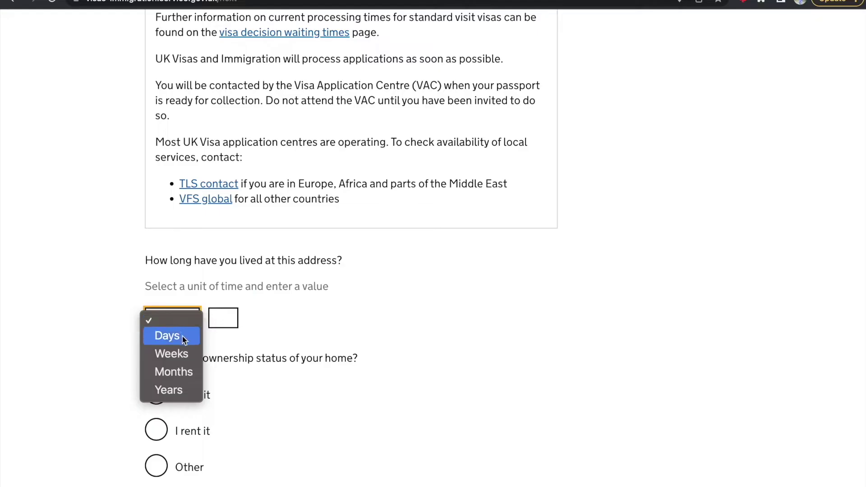
left_click(186, 376)
left_click(227, 320)
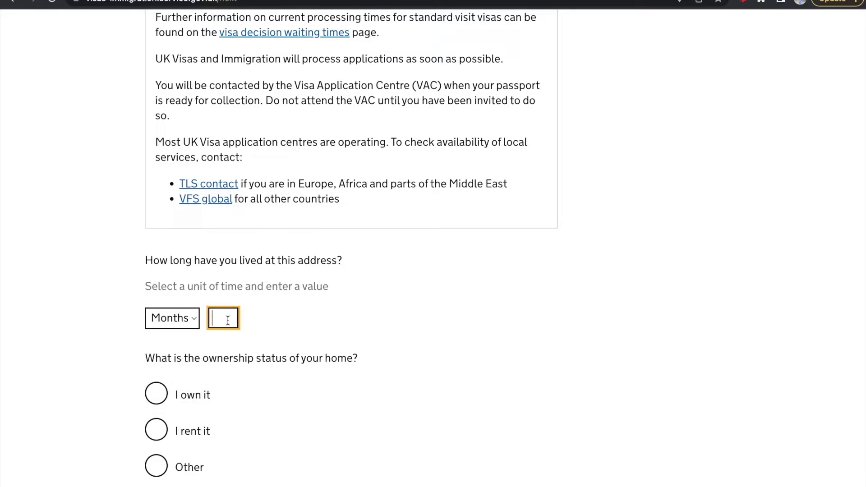
scroll(226, 277, "down", 3)
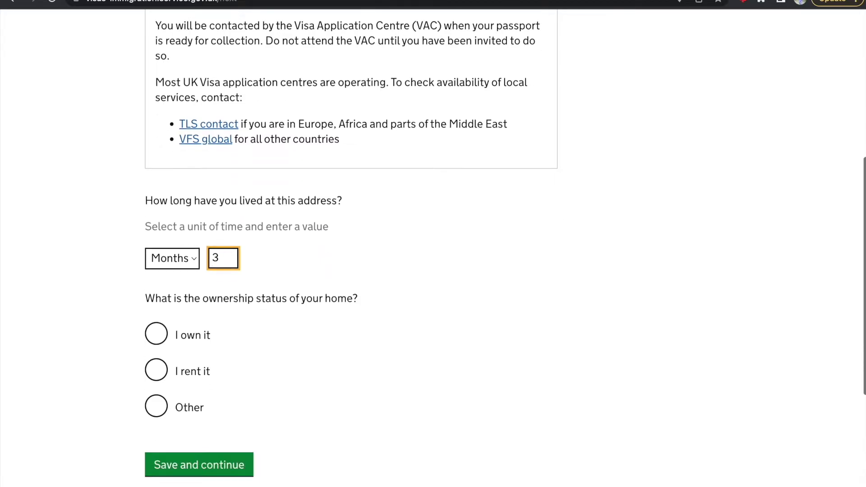
left_click(161, 347)
left_click(204, 428)
Step: Fill in the previous address as a non-UK address with its start date and end date 01 2022, and save
scroll(204, 426, "down", 5)
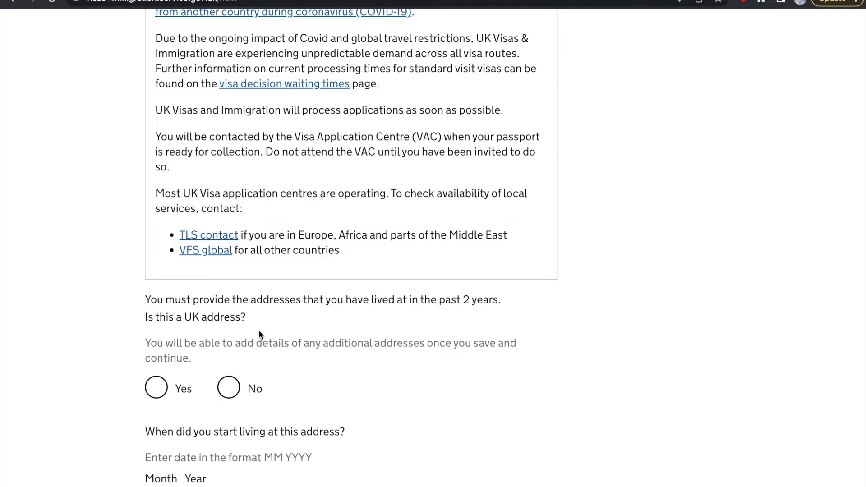
scroll(259, 333, "down", 2)
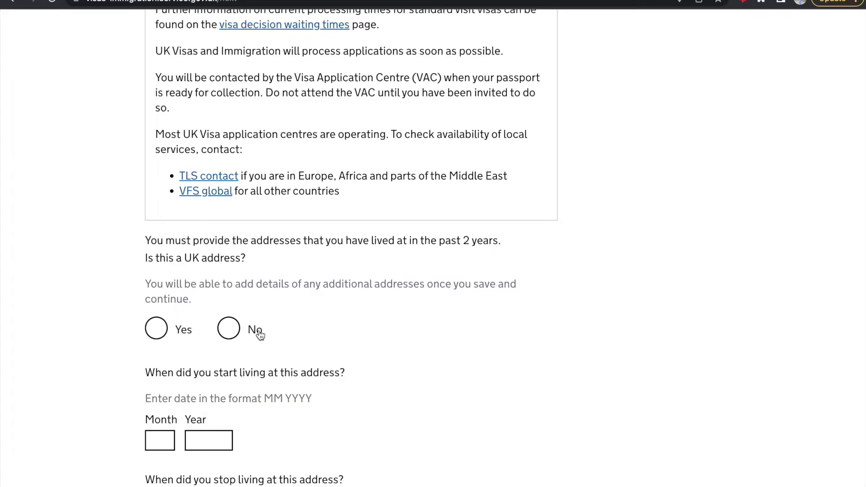
left_click(230, 336)
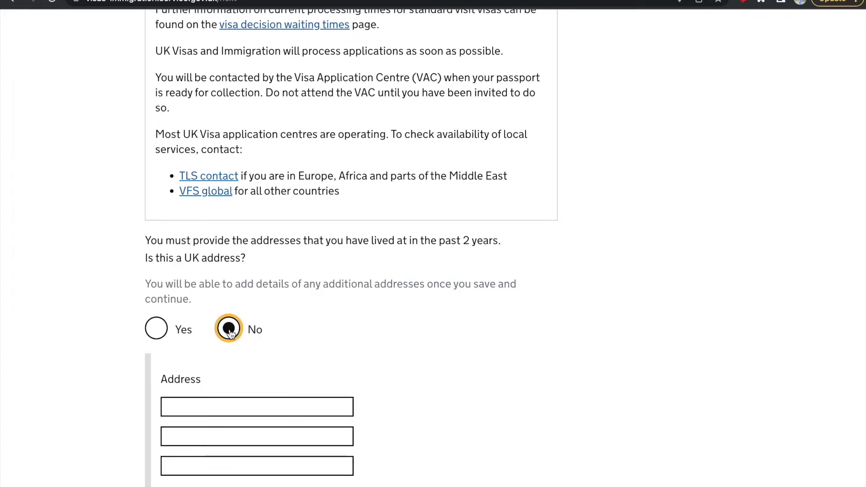
scroll(230, 334, "down", 3)
left_click(167, 75)
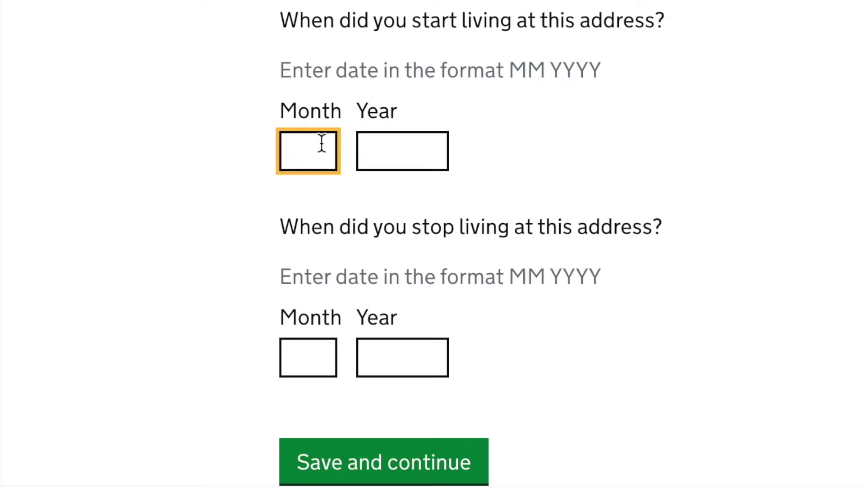
key("Tab")
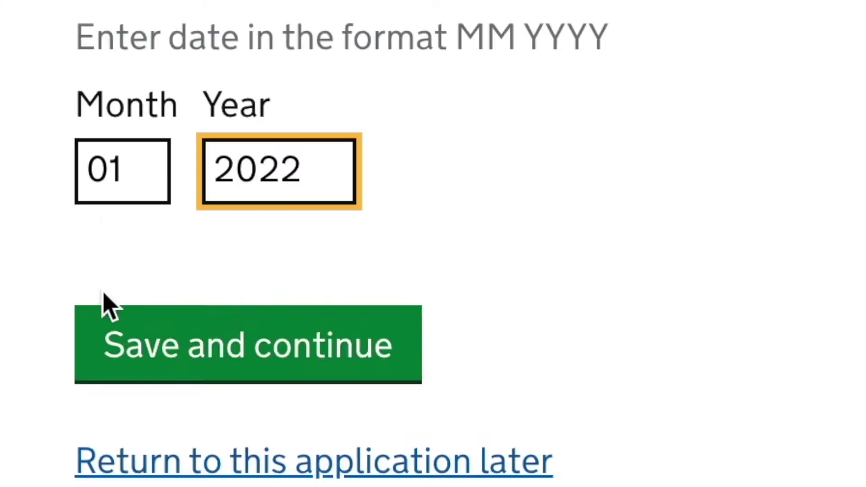
left_click(307, 451)
Step: Answer No to having lived at any other addresses in the past 2 years and save the answer
scroll(350, 336, "down", 3)
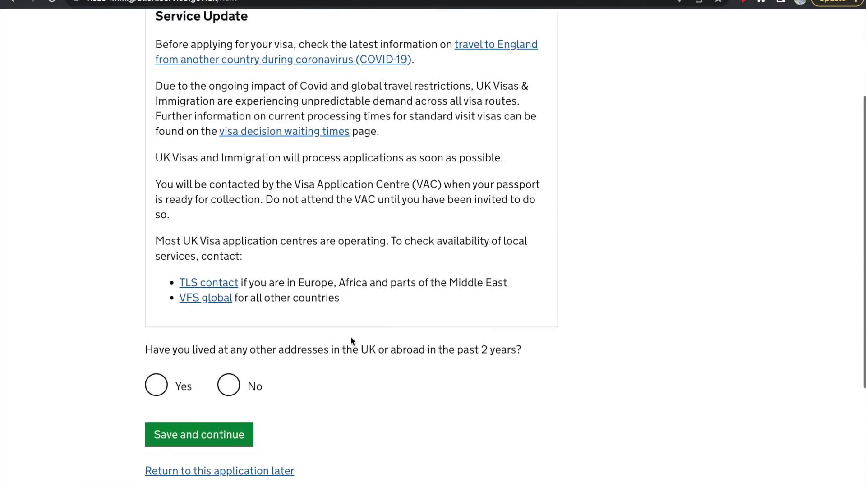
scroll(351, 336, "down", 1)
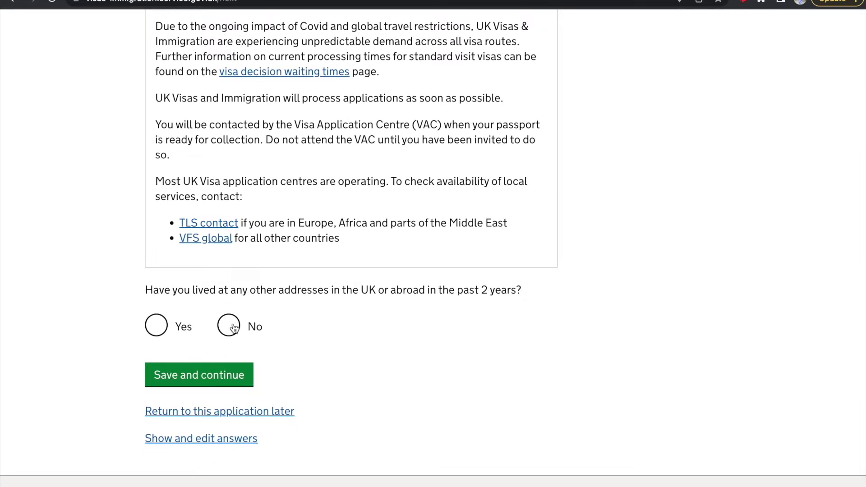
left_click(233, 383)
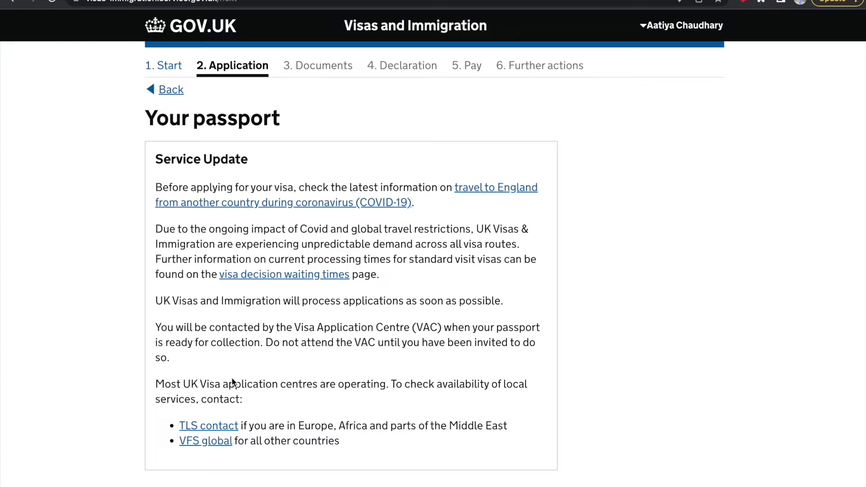
scroll(231, 378, "down", 1)
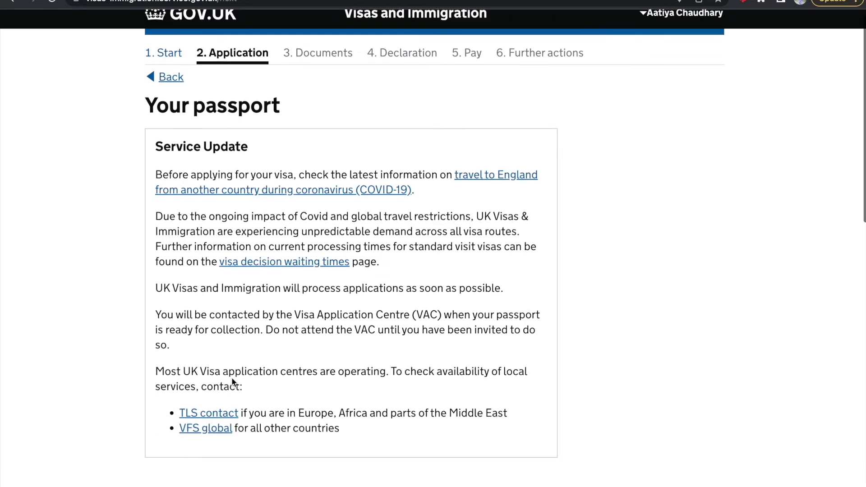
scroll(231, 377, "up", 1)
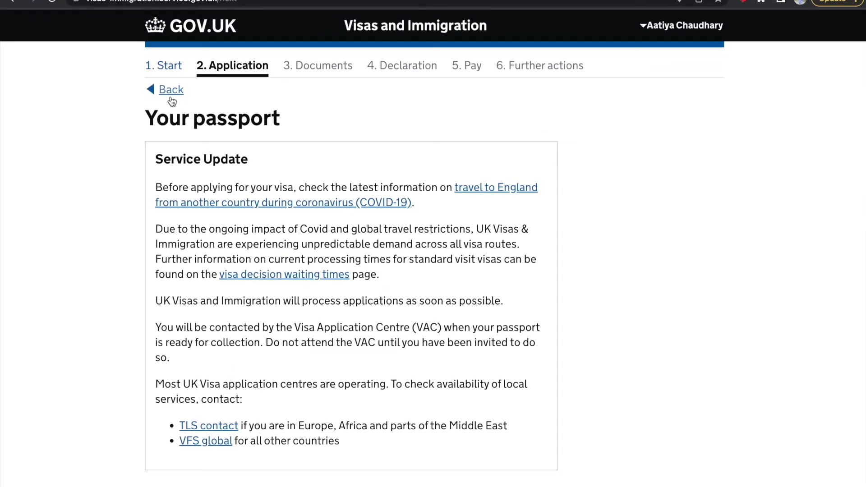
Step: Fill in the passport details, starting with the passport number, and save the passport page
scroll(197, 215, "down", 3)
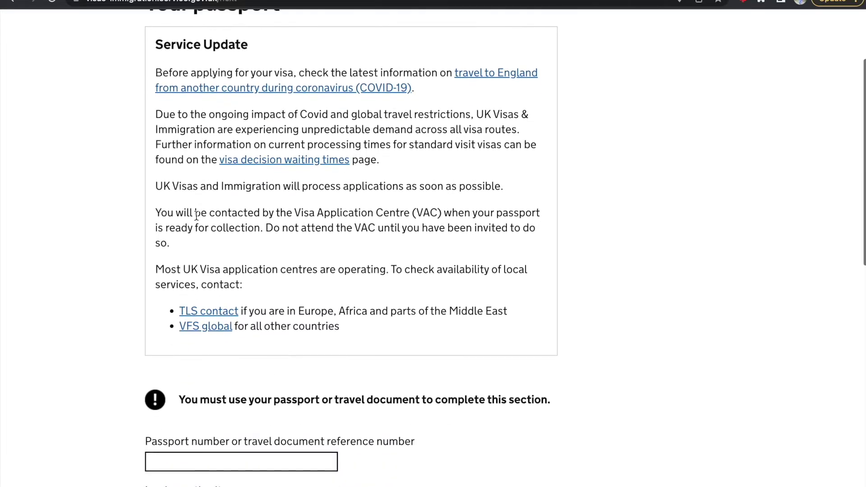
scroll(197, 215, "down", 3)
left_click(254, 357)
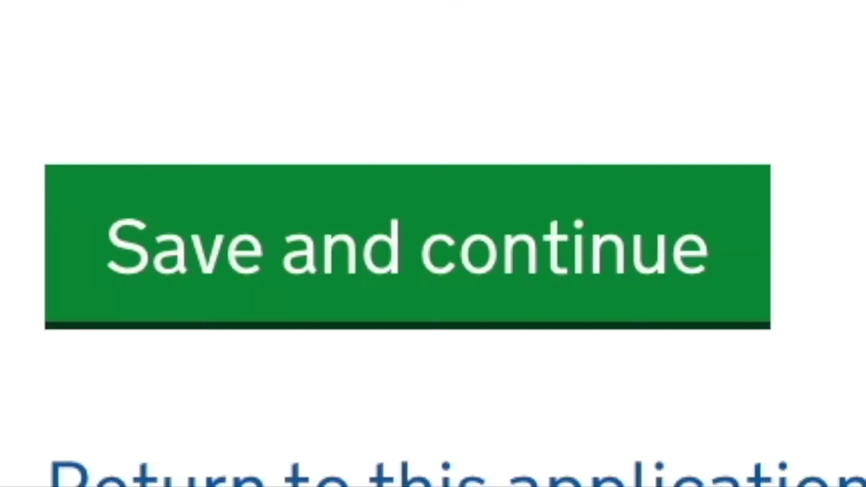
left_click(319, 271)
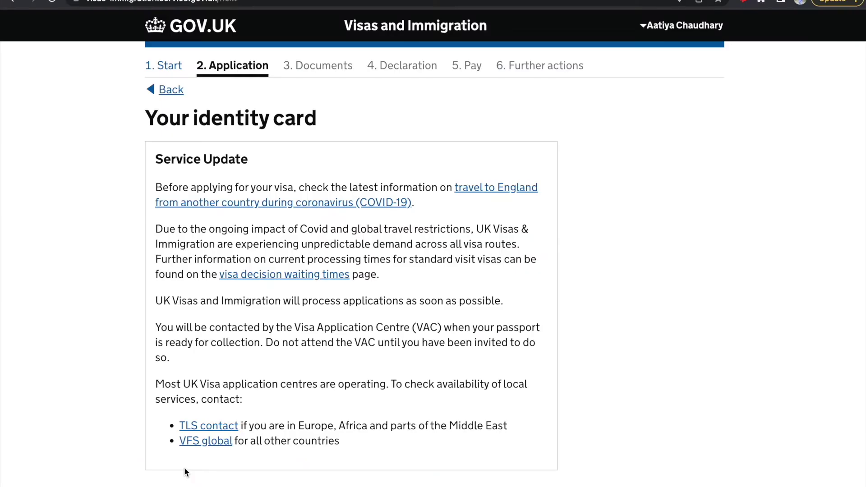
Step: Answer Yes to having a valid national identity card, fill in its details ending with the date 16 12 2022, and save
scroll(184, 467, "down", 4)
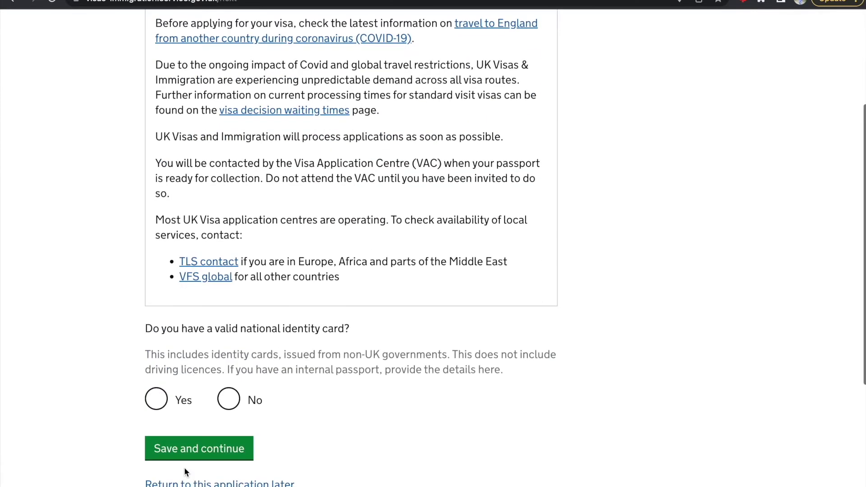
scroll(162, 343, "down", 1)
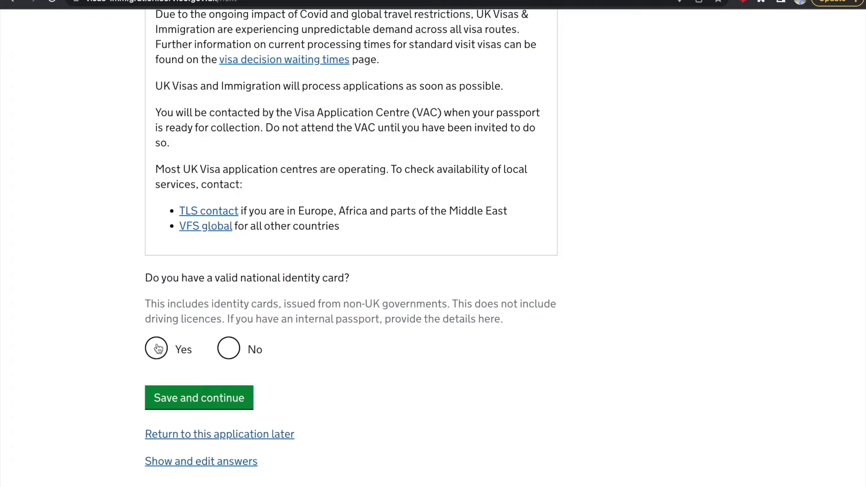
left_click(156, 348)
scroll(157, 348, "down", 3)
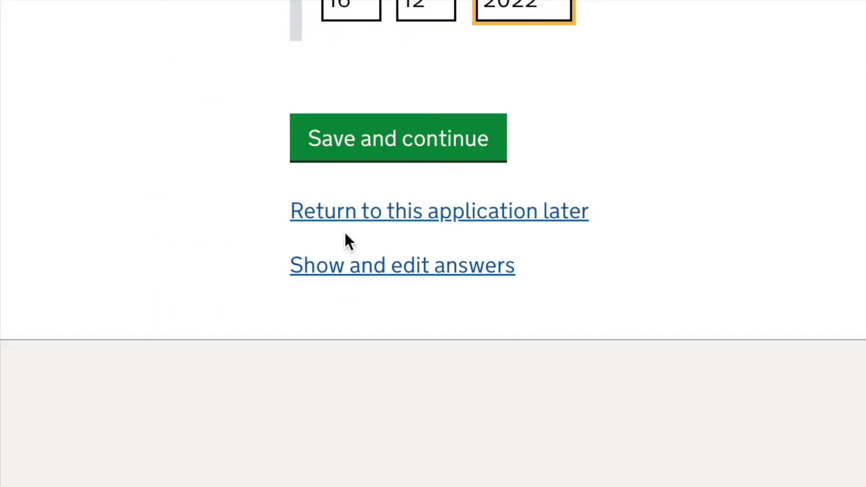
left_click(394, 159)
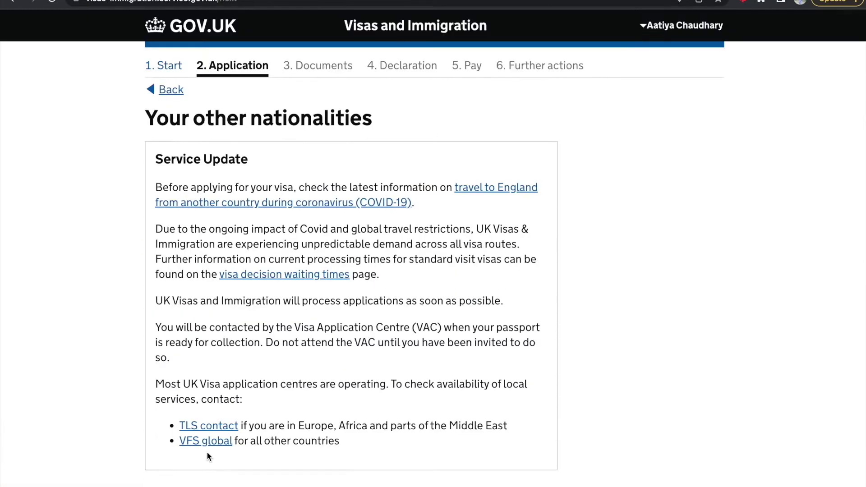
Step: Answer No to holding or ever having held any other nationality or citizenship, and save the answer
scroll(208, 456, "down", 5)
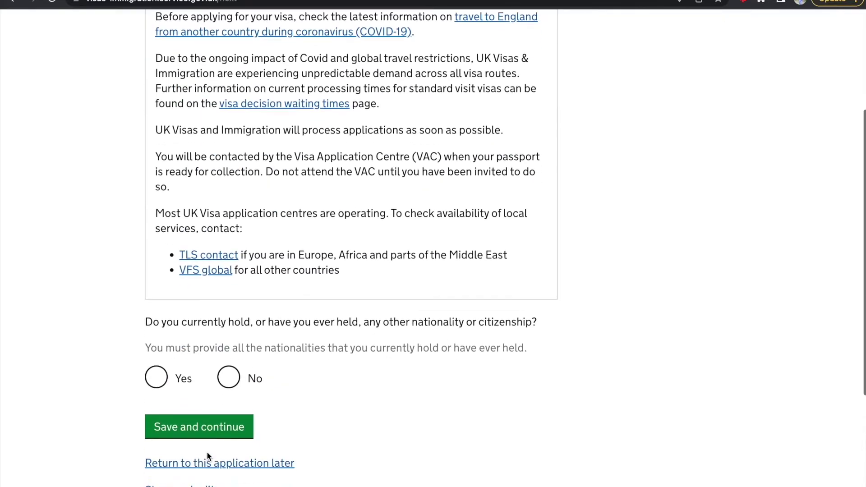
left_click(228, 346)
left_click(237, 392)
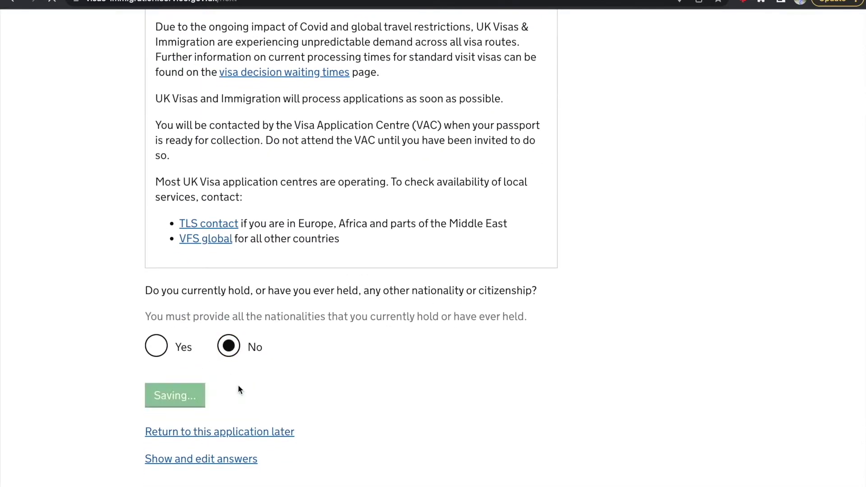
Step: State that permission to be in Ireland is a temporary visa valid until 16 12 2022, and save the page
scroll(237, 384, "down", 1)
scroll(238, 387, "down", 3)
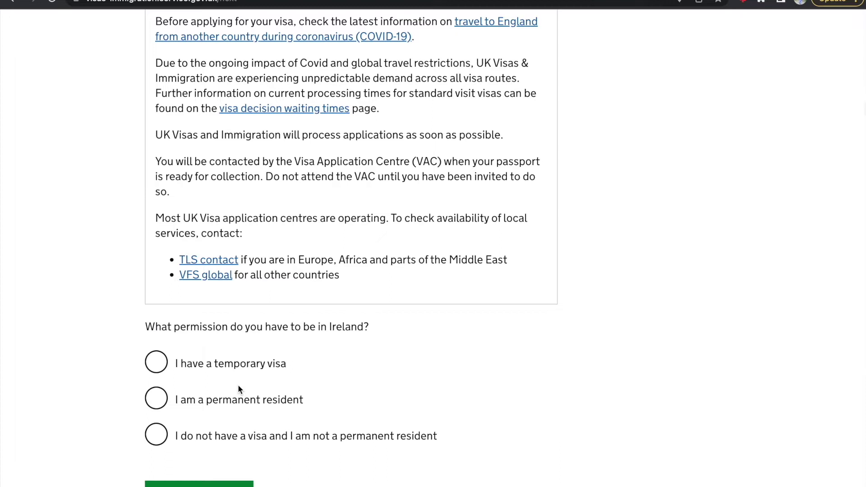
left_click(157, 363)
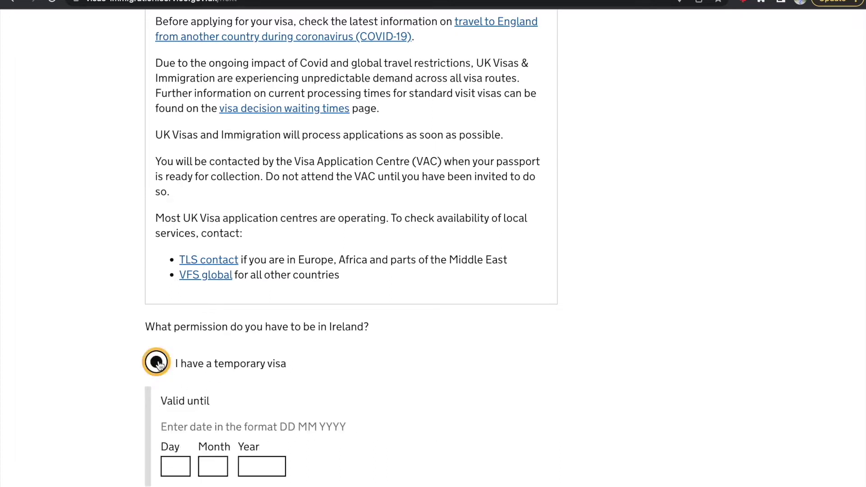
scroll(157, 363, "down", 6)
left_click(179, 198)
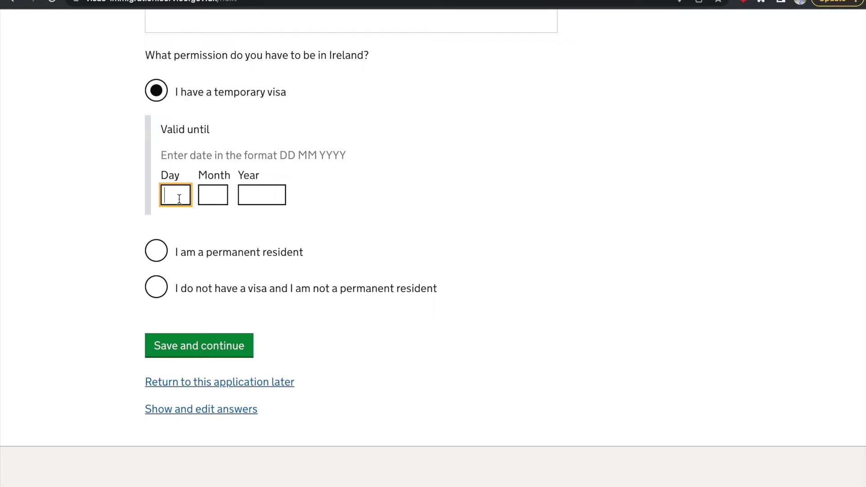
type("16")
key("Tab")
type("12")
key("Tab")
type("2022")
left_click(232, 346)
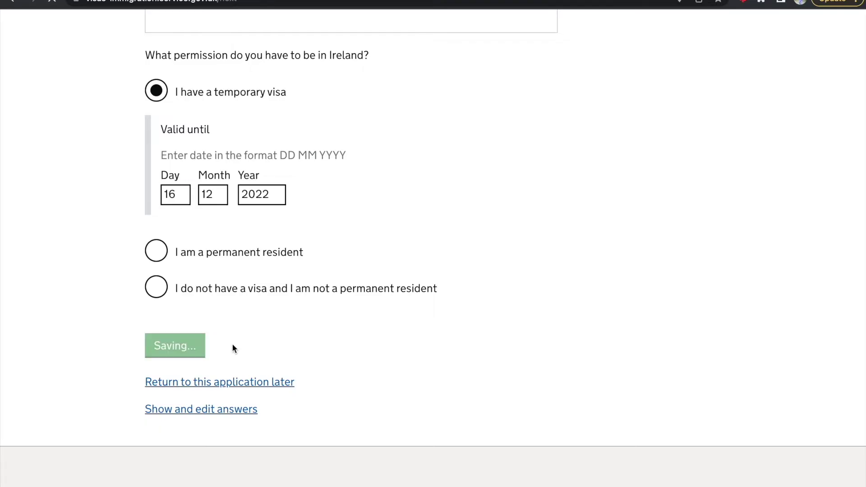
Step: Set the employment status to Employed and save the answer
scroll(233, 345, "down", 3)
scroll(231, 343, "down", 5)
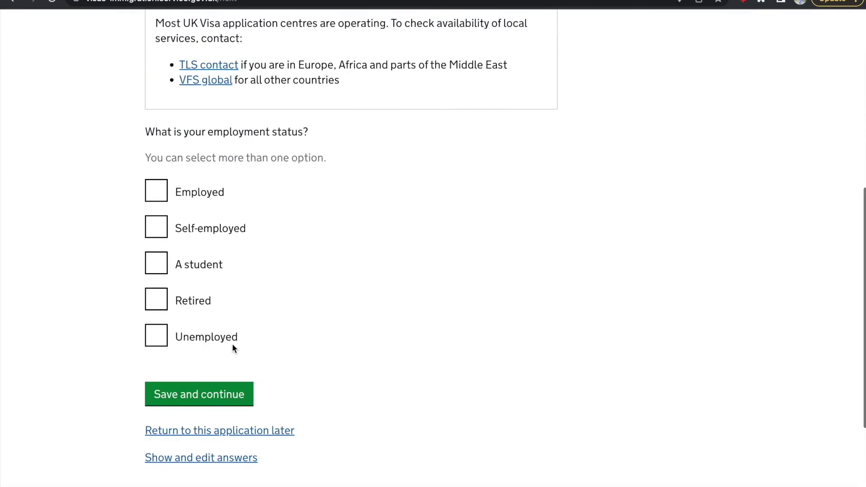
left_click(157, 191)
left_click(218, 393)
Step: Declare having no other income or savings instead of Savings, and save the page
scroll(216, 392, "down", 7)
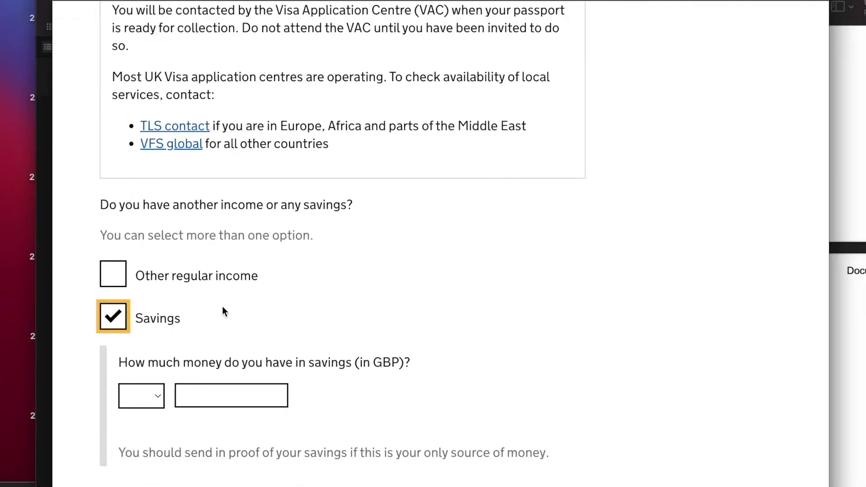
scroll(223, 306, "down", 4)
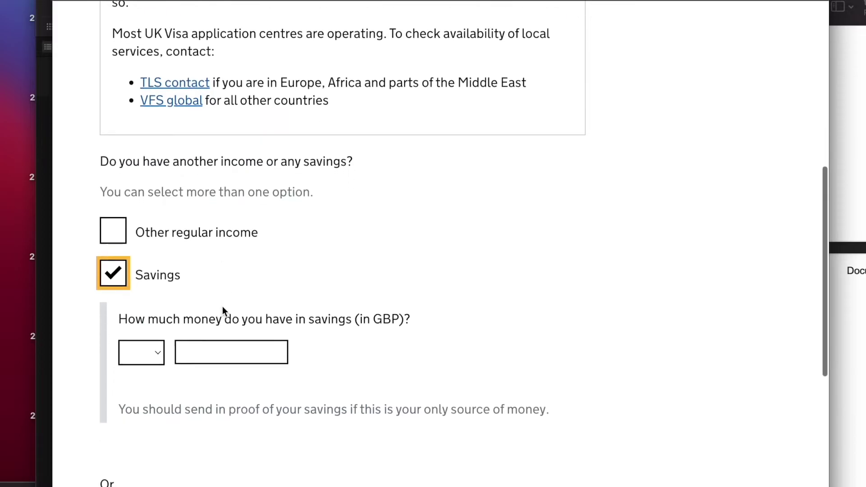
scroll(214, 304, "up", 1)
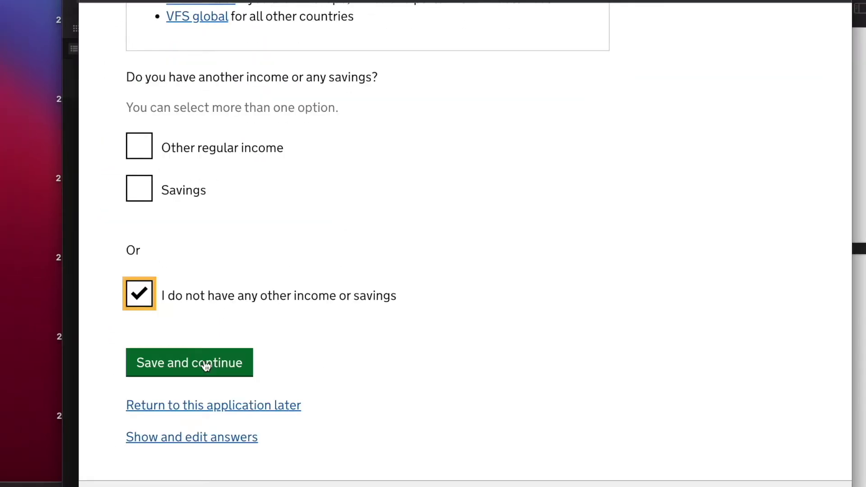
left_click(206, 363)
Step: Choose the currency and enter the amount personally planned for the UK visit, and save the page
scroll(223, 358, "down", 8)
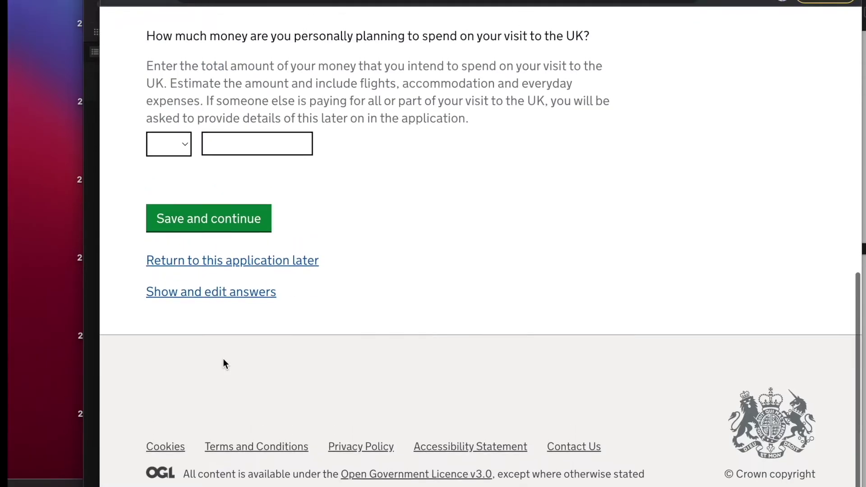
scroll(223, 358, "up", 4)
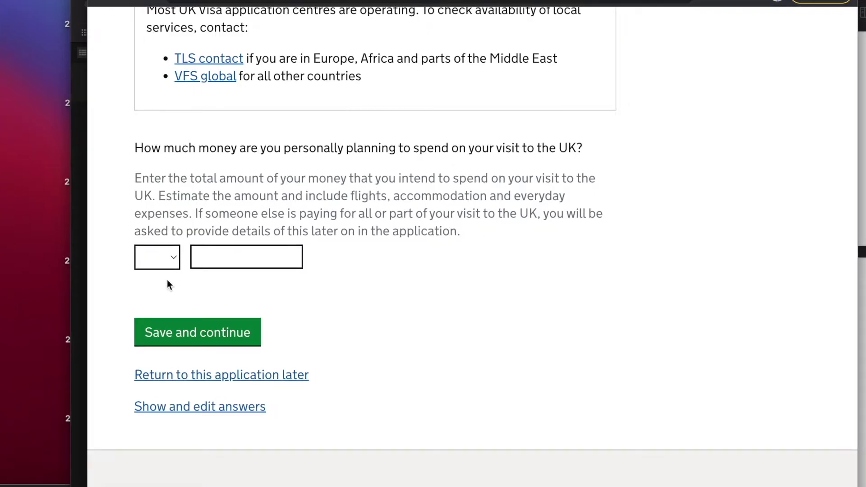
left_click(175, 256)
left_click(159, 298)
left_click(230, 263)
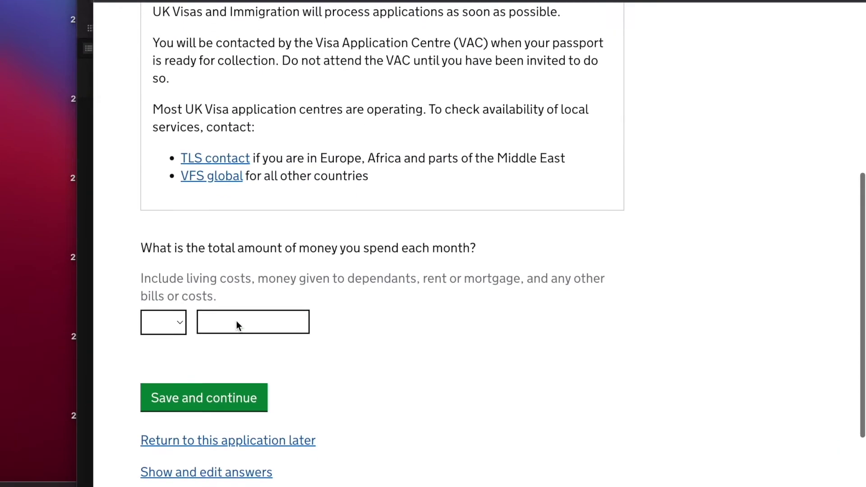
Step: Choose the currency and enter the total amount of money spent each month, and save the page
scroll(236, 321, "down", 2)
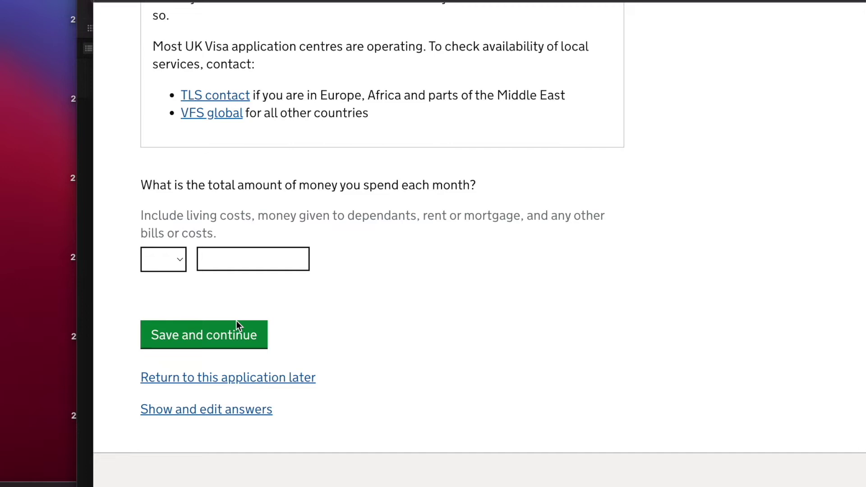
left_click(179, 264)
left_click(178, 299)
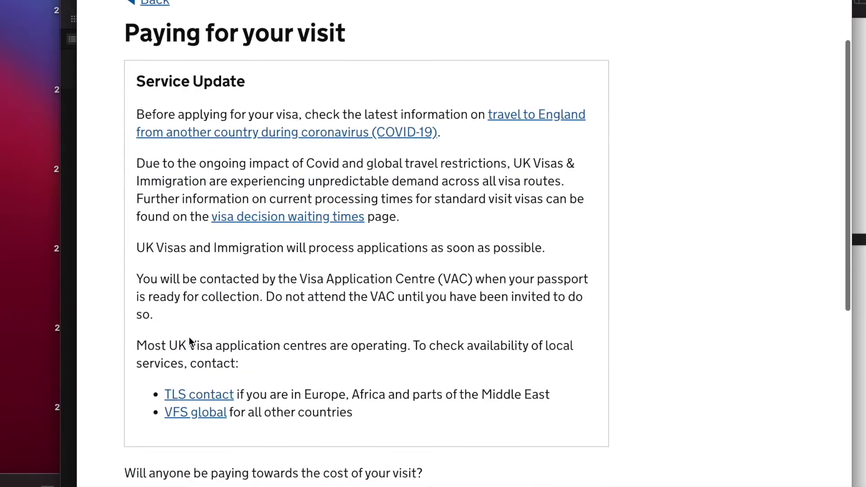
Step: Answer No to anyone paying towards the cost of the visit, and save the answer
scroll(189, 337, "down", 8)
left_click(229, 246)
left_click(247, 297)
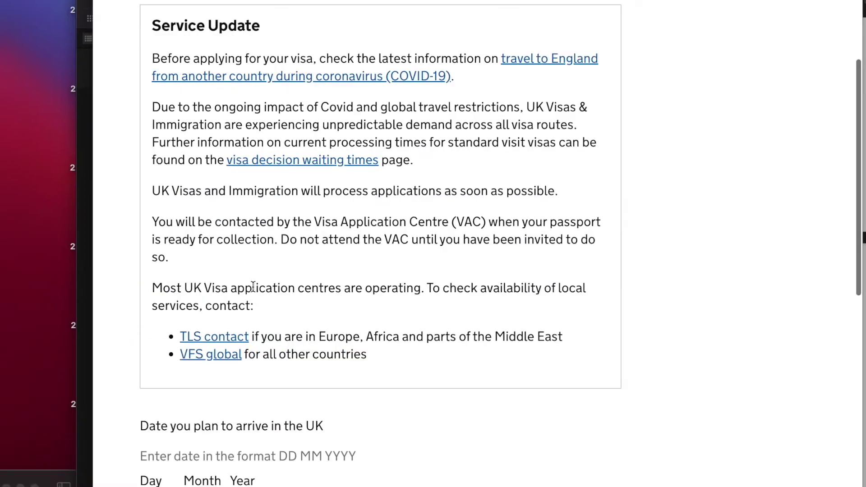
Step: Review the planned UK arrival and departure date fields and the spoken language preference options
scroll(252, 285, "down", 2)
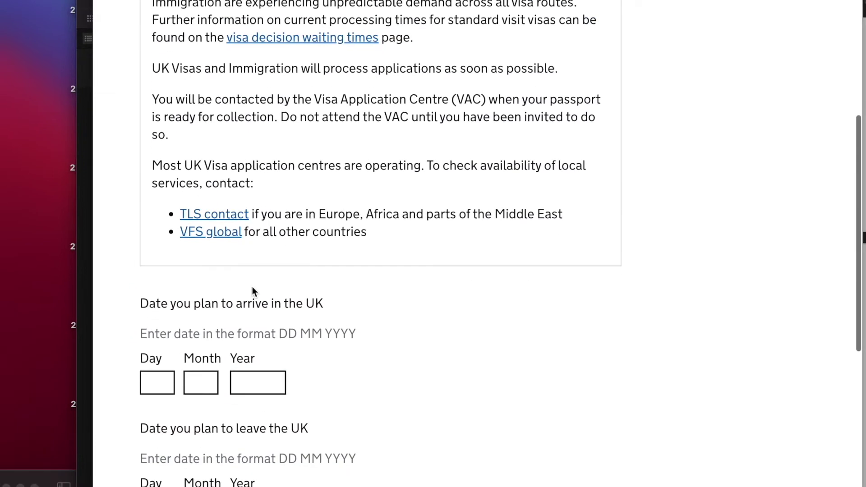
scroll(253, 286, "down", 3)
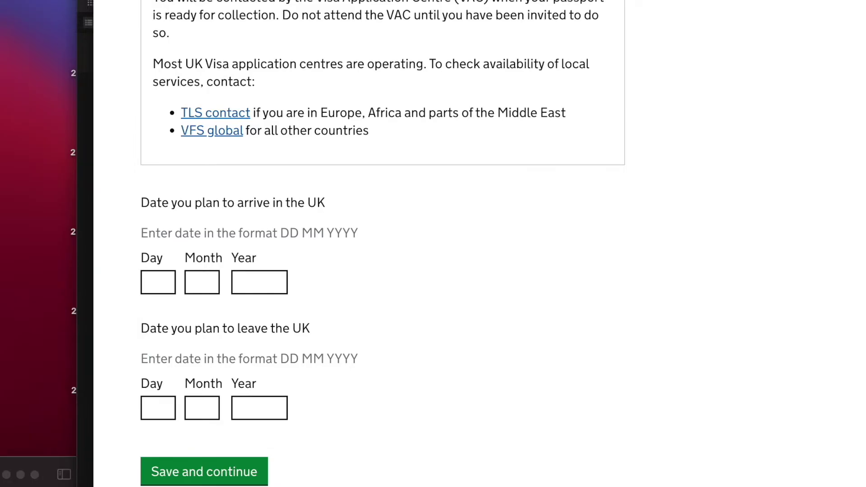
scroll(361, 243, "up", 8)
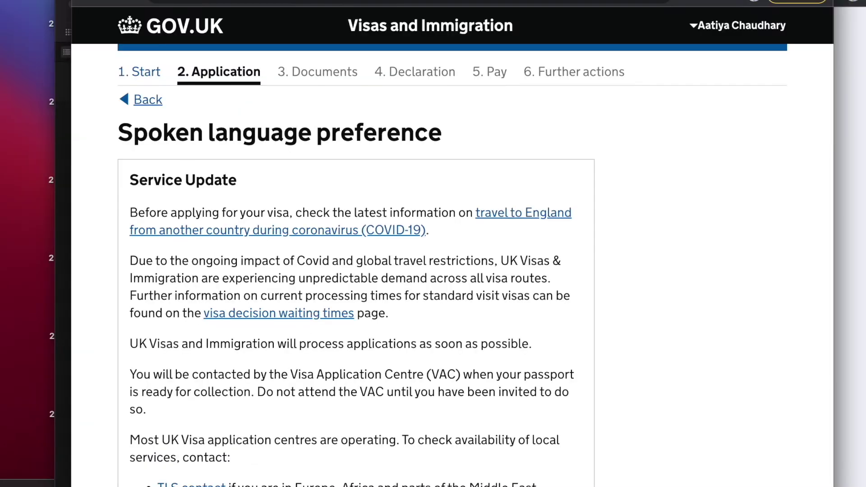
scroll(274, 428, "down", 10)
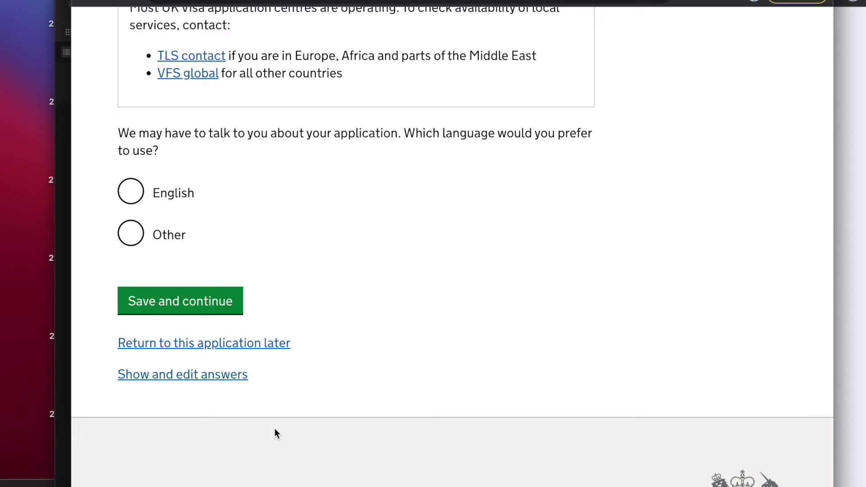
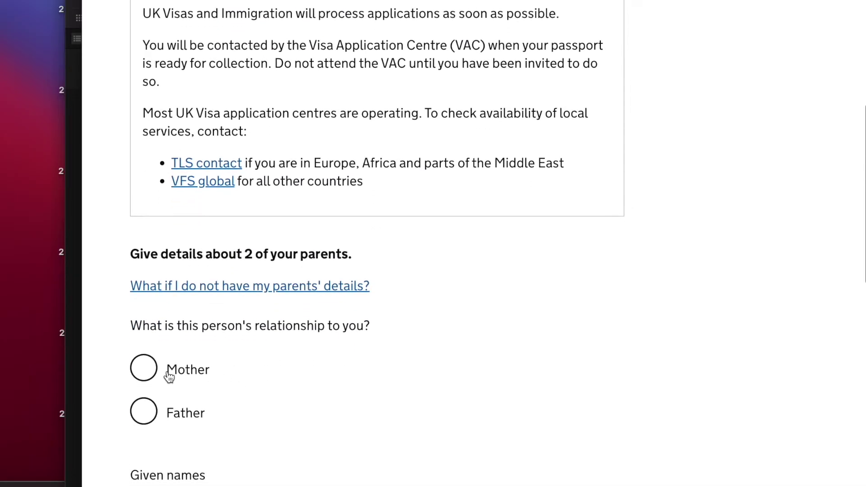
Step: Fill in the mother's details with Yes for always having the same nationality, save, and give the father's details as the other parent
left_click(144, 367)
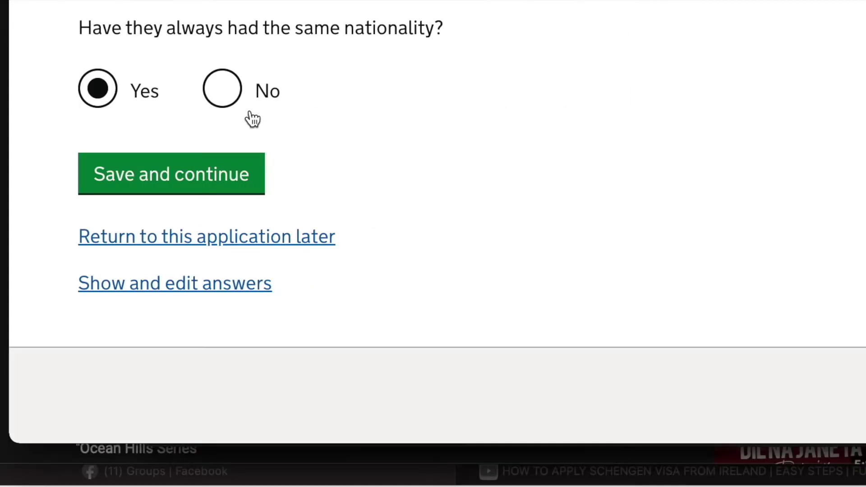
left_click(234, 178)
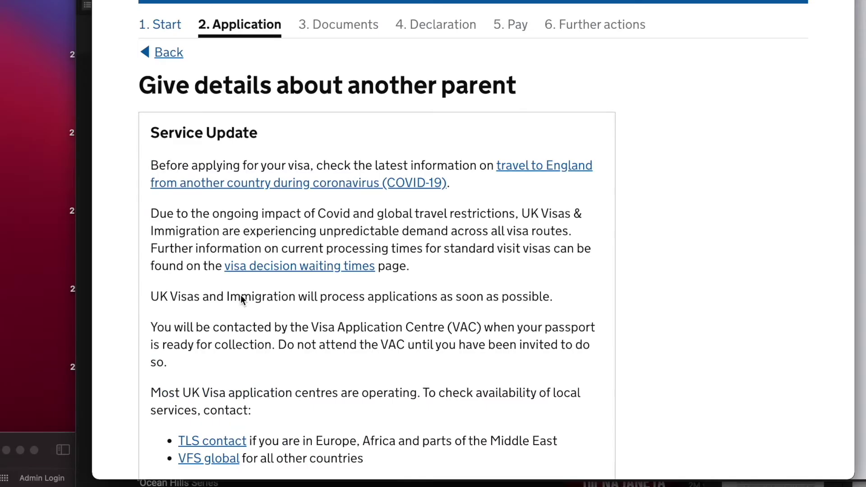
scroll(242, 299, "down", 5)
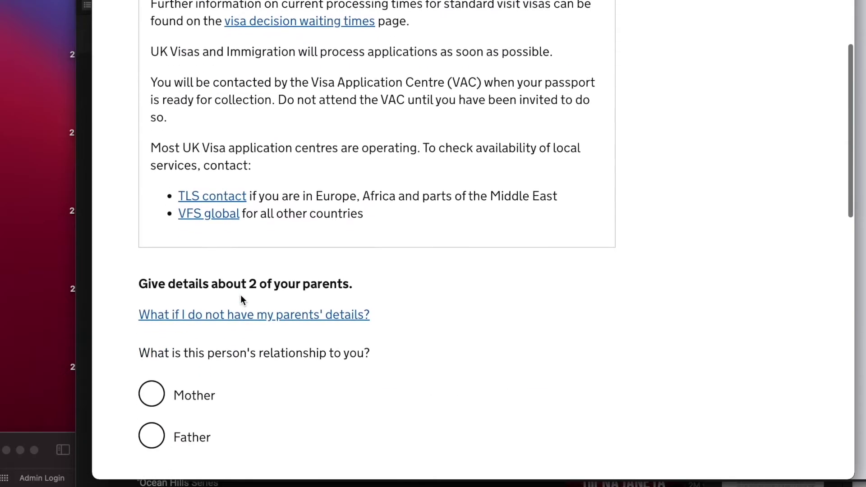
left_click(153, 347)
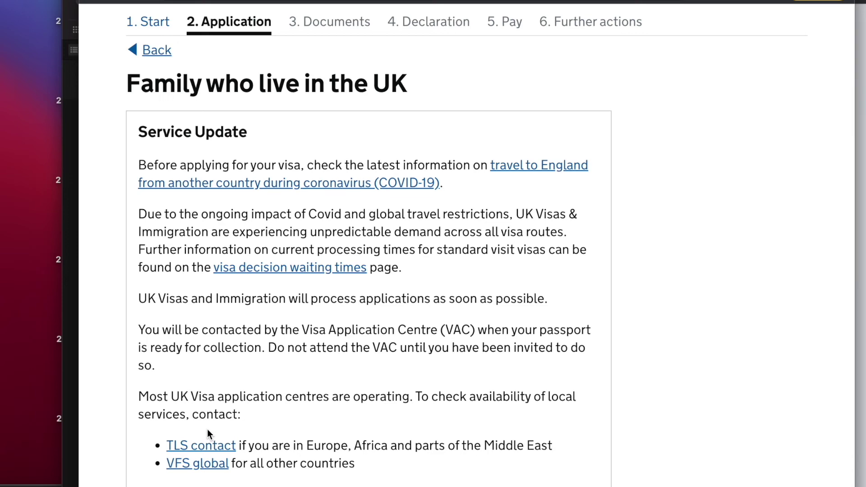
Step: Answer No to having any family in the UK and save the answer
scroll(207, 429, "down", 5)
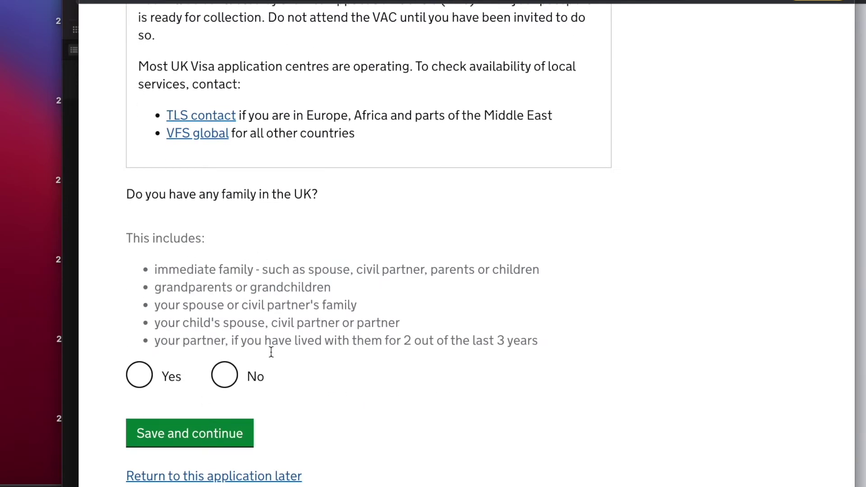
left_click(224, 375)
scroll(224, 371, "down", 2)
left_click(222, 366)
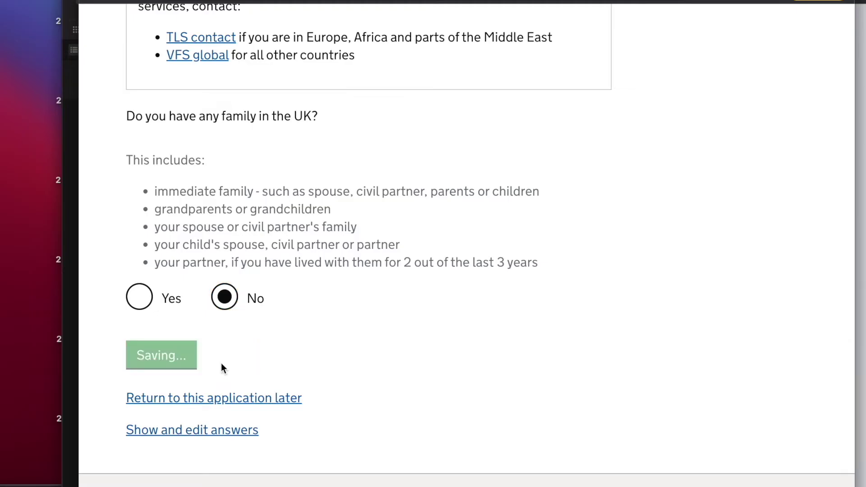
Step: Answer No to travelling to the UK as part of an organised group and save the answer
scroll(216, 344, "down", 3)
scroll(217, 343, "down", 3)
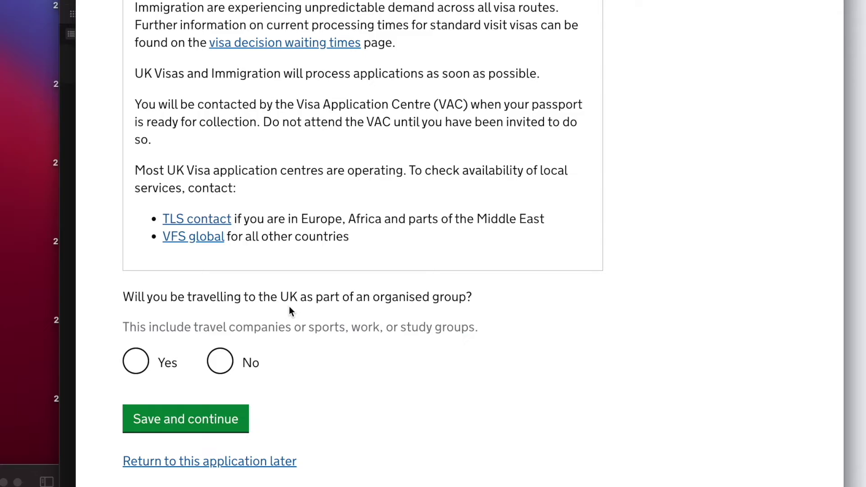
left_click(220, 361)
left_click(225, 421)
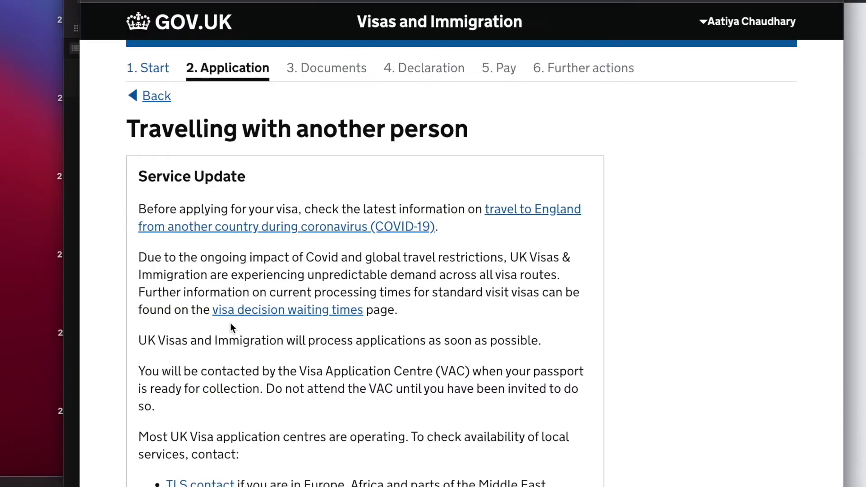
Step: Answer No to travelling with someone who is not a partner, spouse or dependant, and save the answer
scroll(284, 319, "down", 7)
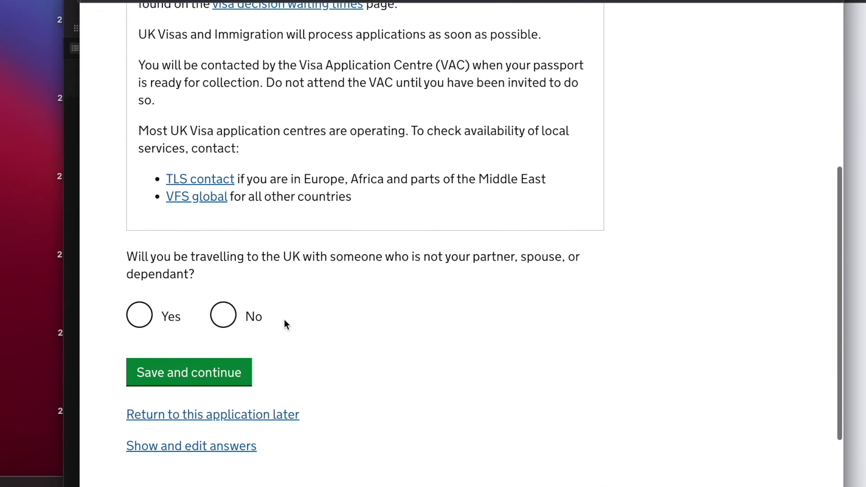
left_click(224, 315)
scroll(223, 314, "down", 3)
left_click(232, 373)
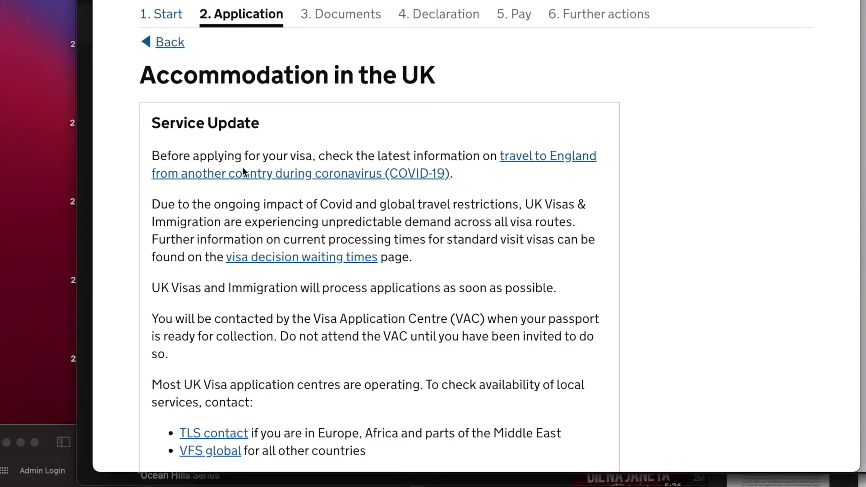
Step: Answer Yes to having an address for the stay in the UK and save the answer
scroll(243, 168, "down", 7)
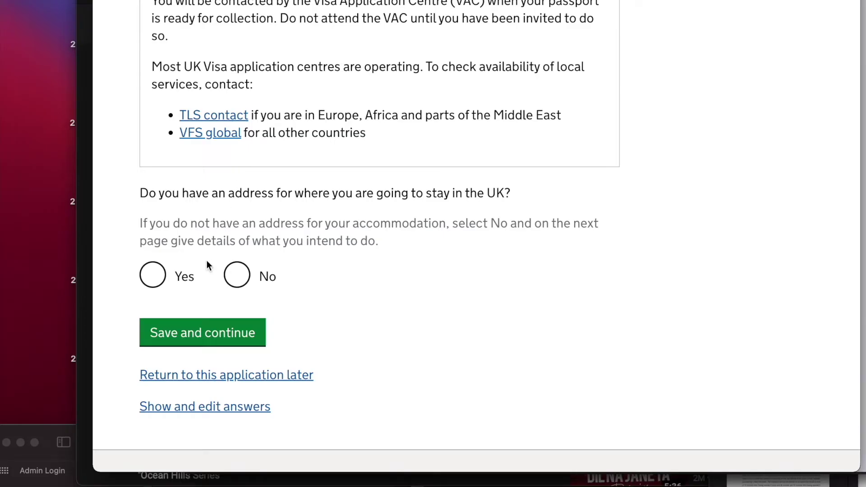
left_click(152, 274)
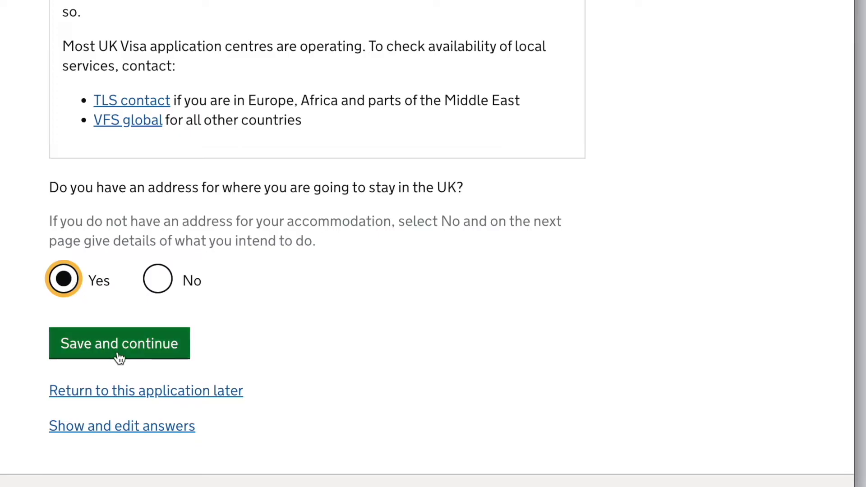
left_click(119, 359)
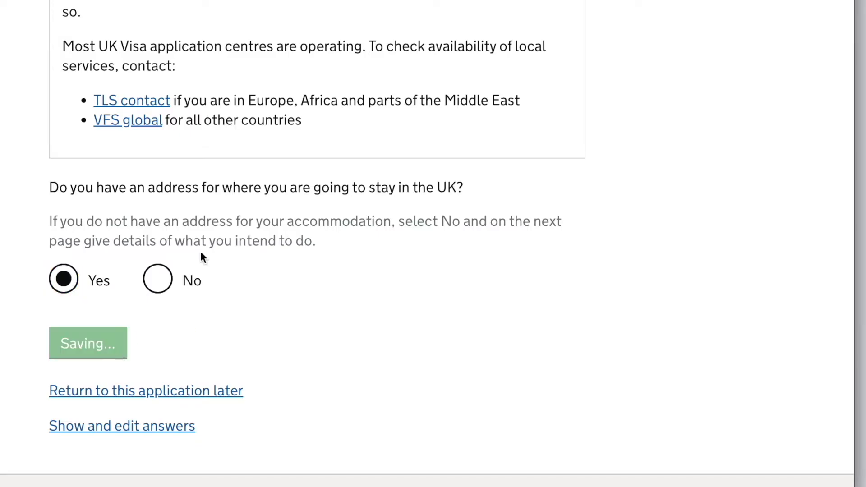
Step: Fill in the UK accommodation name and address with arrival on 30 07 2022 and departure on 01 08, and save the details
scroll(482, 231, "down", 10)
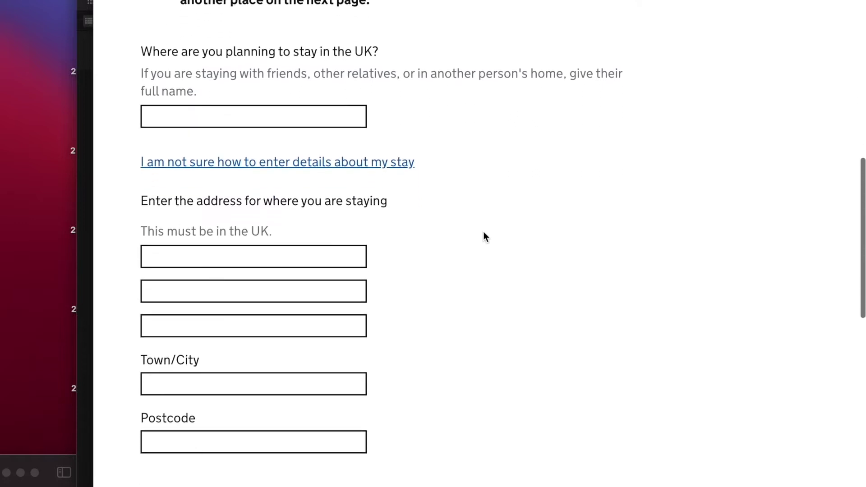
scroll(483, 231, "down", 2)
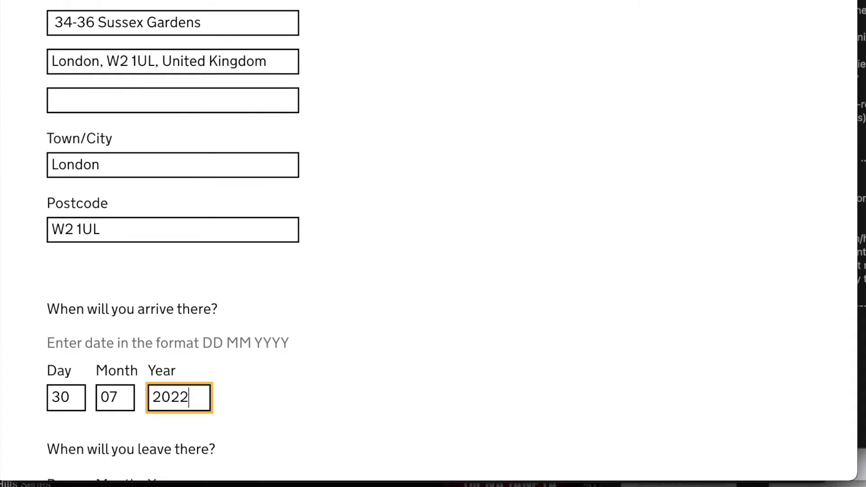
scroll(450, 243, "down", 5)
left_click(62, 311)
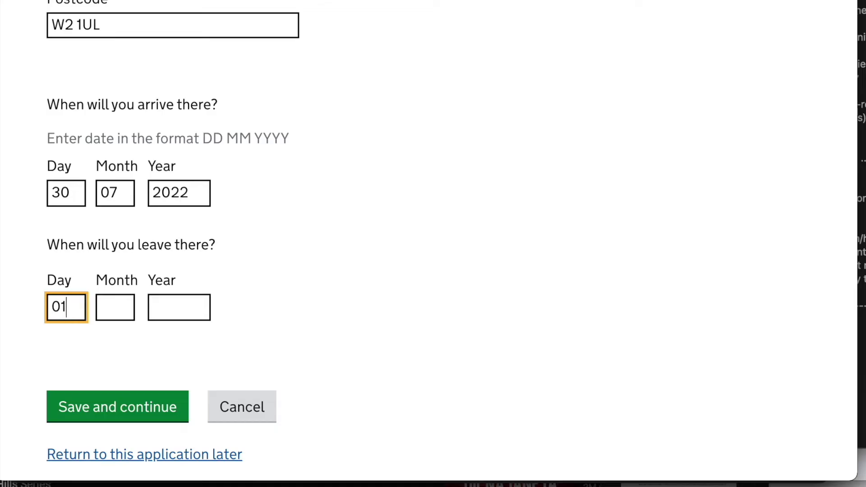
left_click(115, 307)
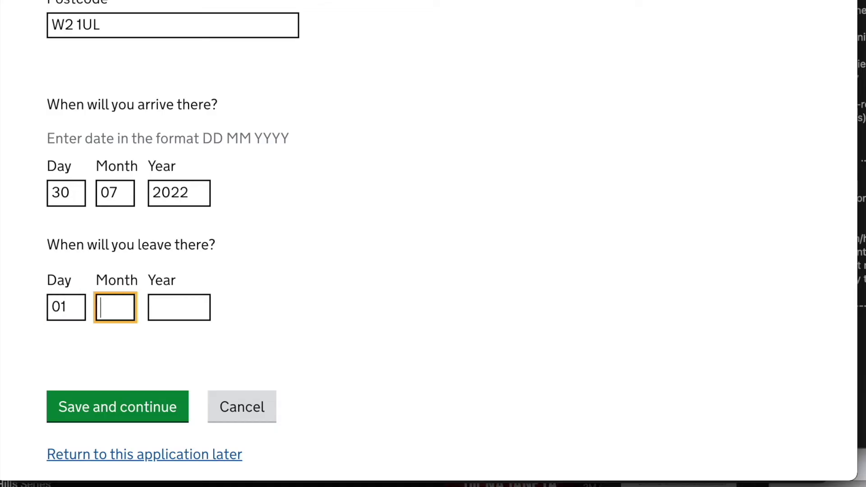
left_click(179, 307)
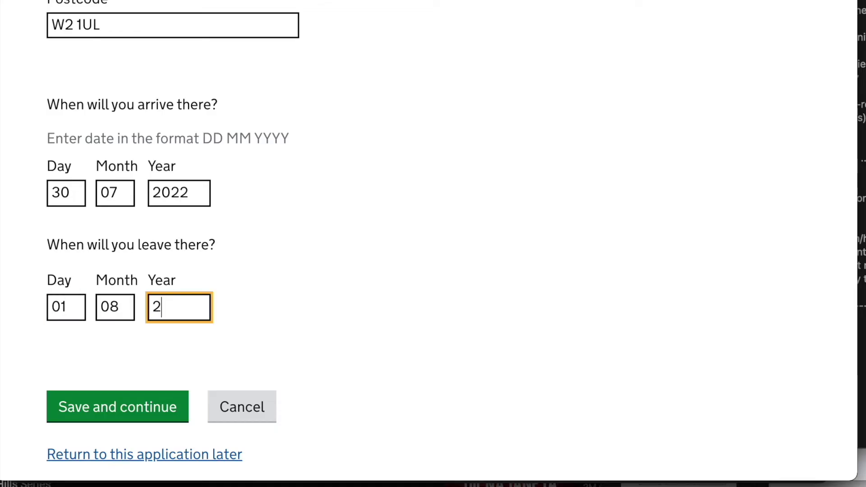
left_click(100, 405)
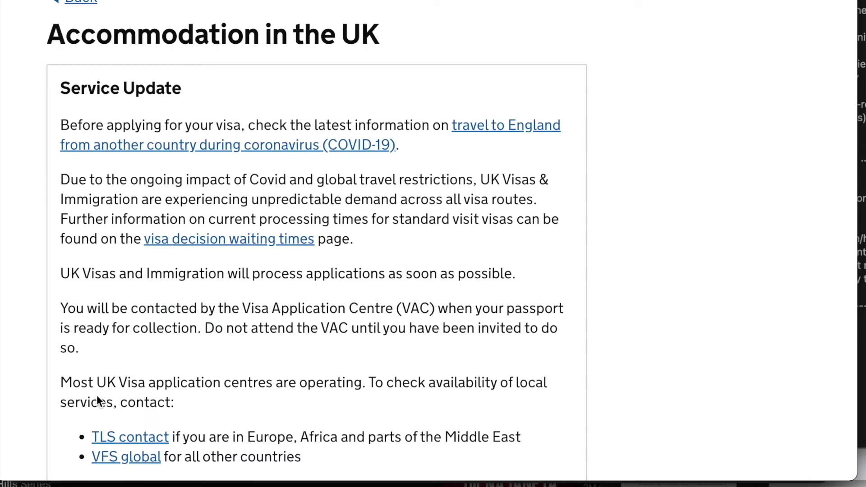
Step: Answer No to staying anywhere else in the UK and save the answer
scroll(96, 399, "down", 10)
left_click(162, 288)
scroll(276, 243, "down", 8)
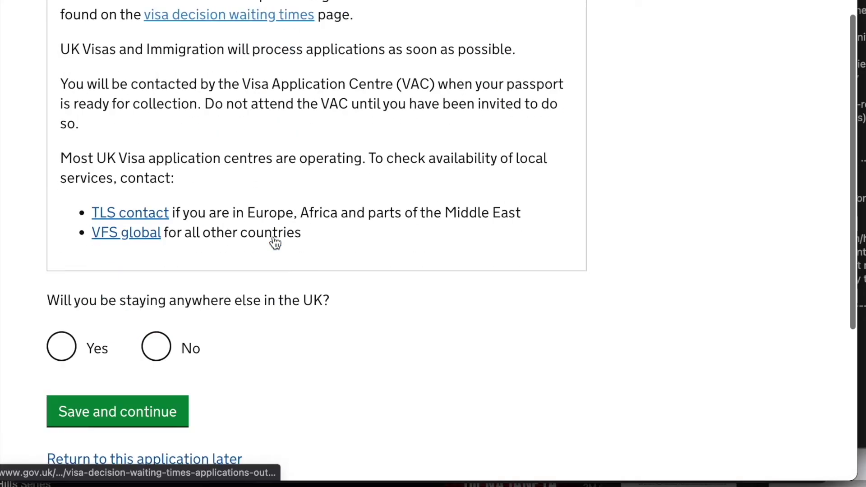
left_click(173, 200)
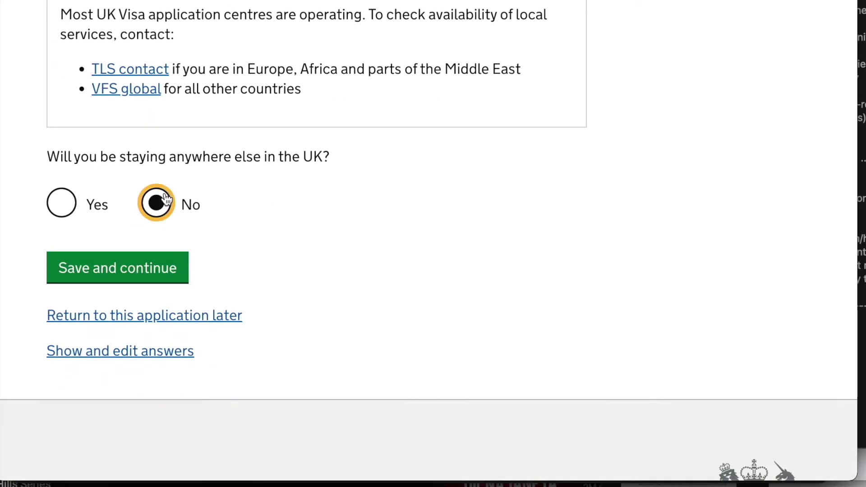
left_click(161, 280)
Step: Answer No to having been to the UK in the past 10 years and save the answer
scroll(297, 339, "down", 10)
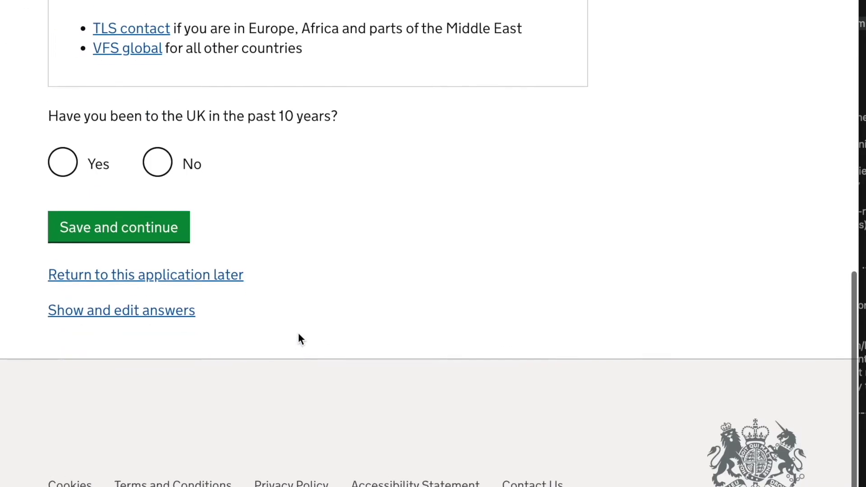
scroll(298, 338, "up", 2)
left_click(160, 244)
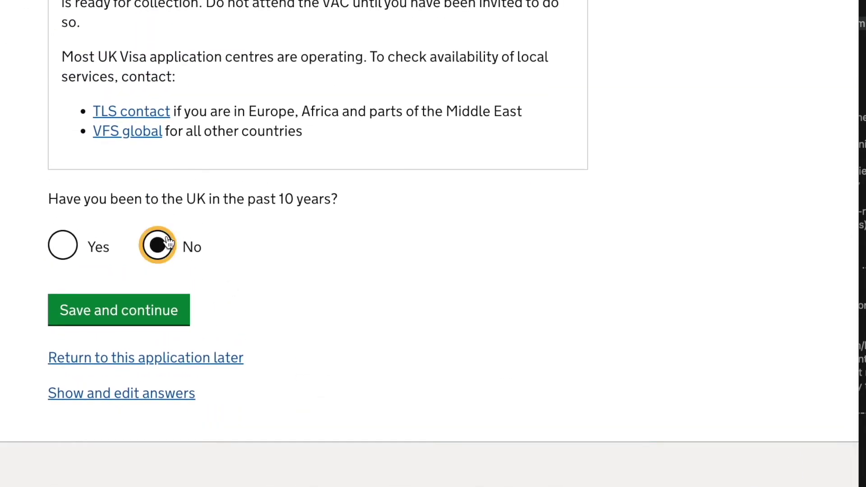
left_click(157, 321)
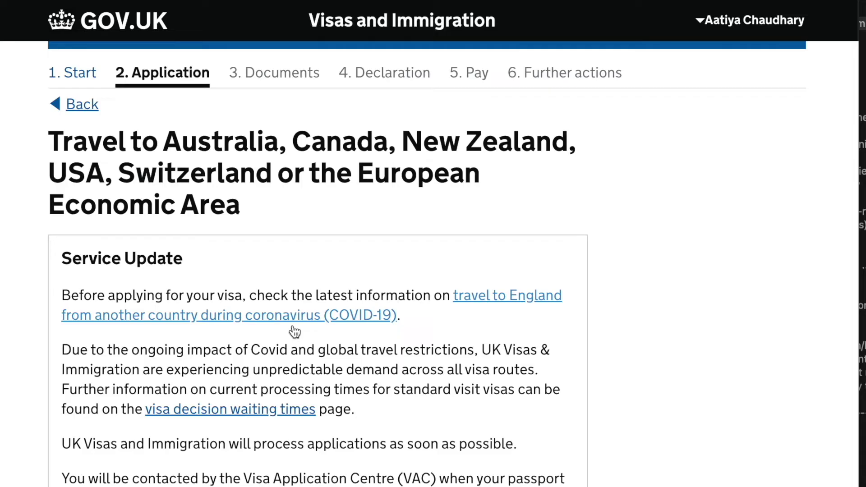
Step: Give 2 to 5 times as the number of visits to the listed countries in the past 10 years, and save the answer
scroll(294, 332, "down", 1)
scroll(294, 331, "down", 5)
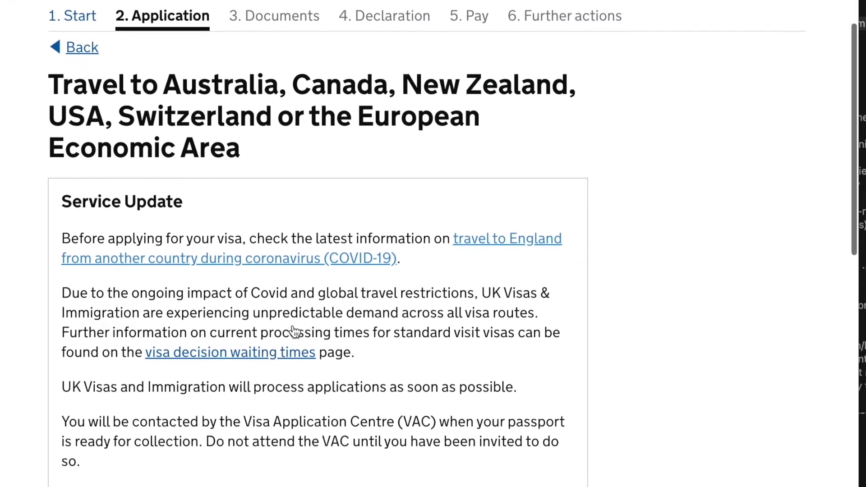
scroll(292, 324, "down", 1)
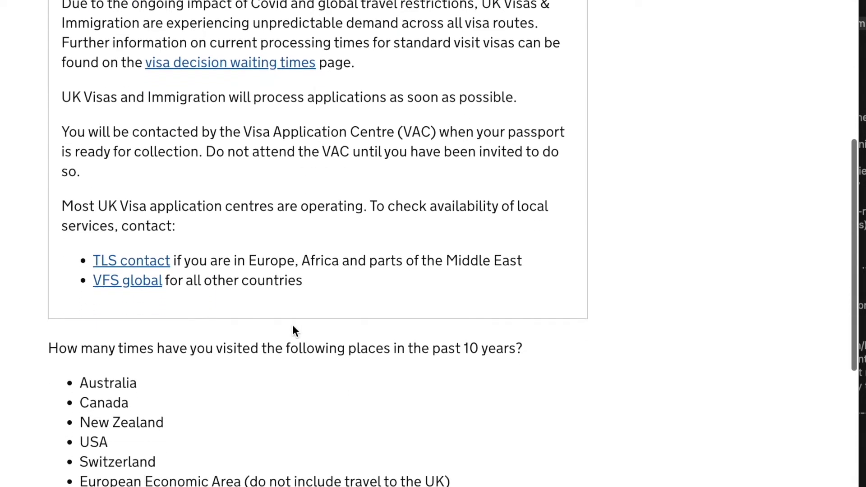
scroll(292, 325, "down", 2)
scroll(292, 325, "down", 2)
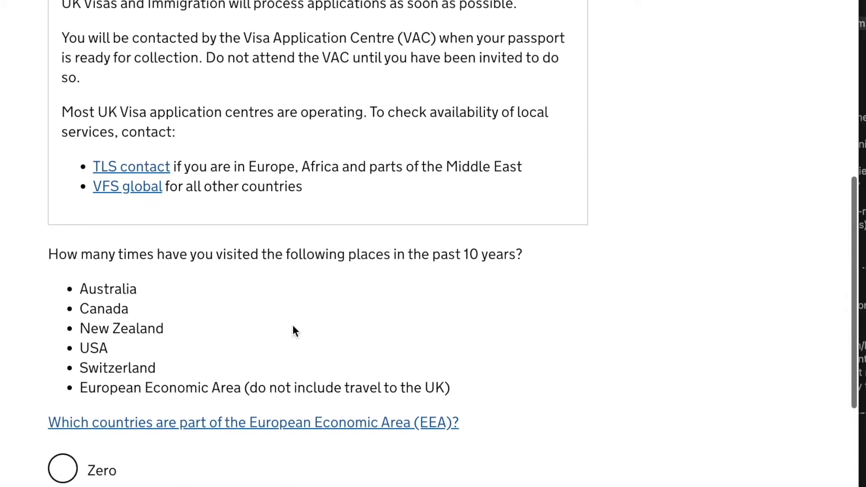
scroll(293, 330, "down", 2)
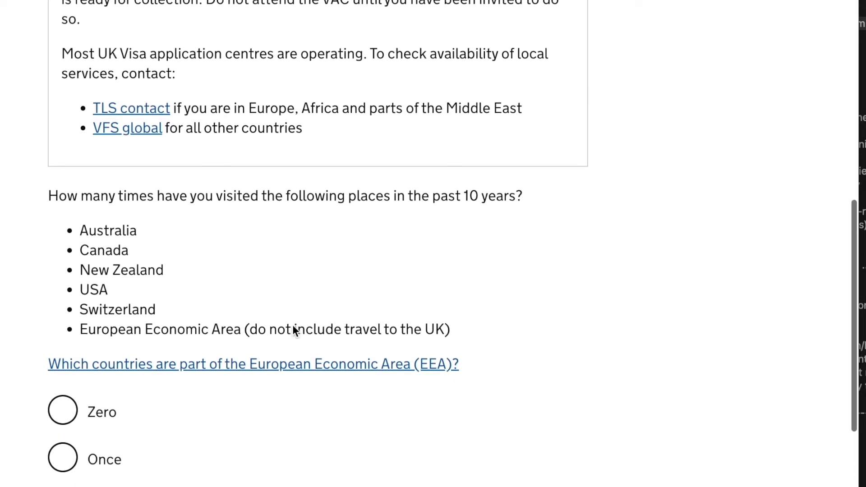
scroll(294, 331, "down", 1)
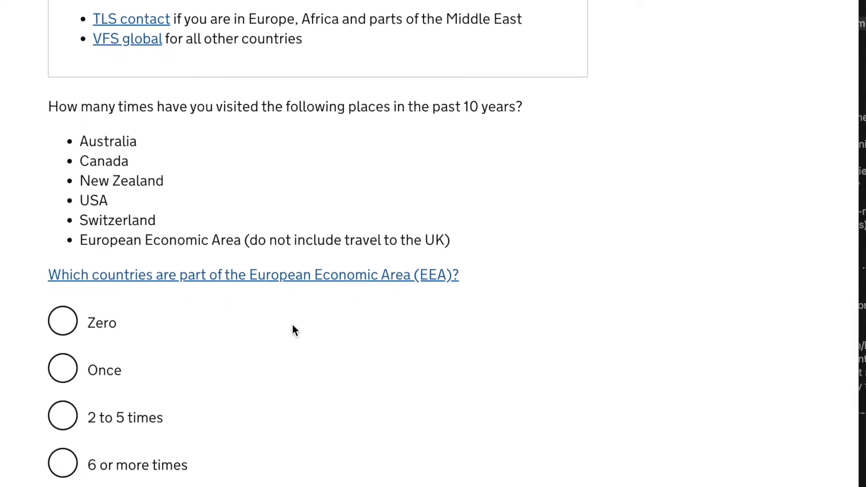
left_click(63, 415)
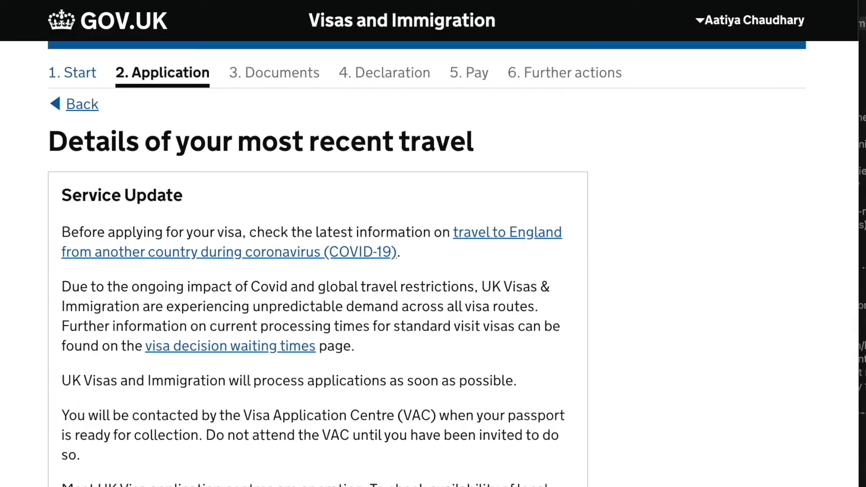
Step: Choose European Economic Area and Switzerland for the most recent travel and enter Ireland as the country visited
scroll(451, 244, "down", 20)
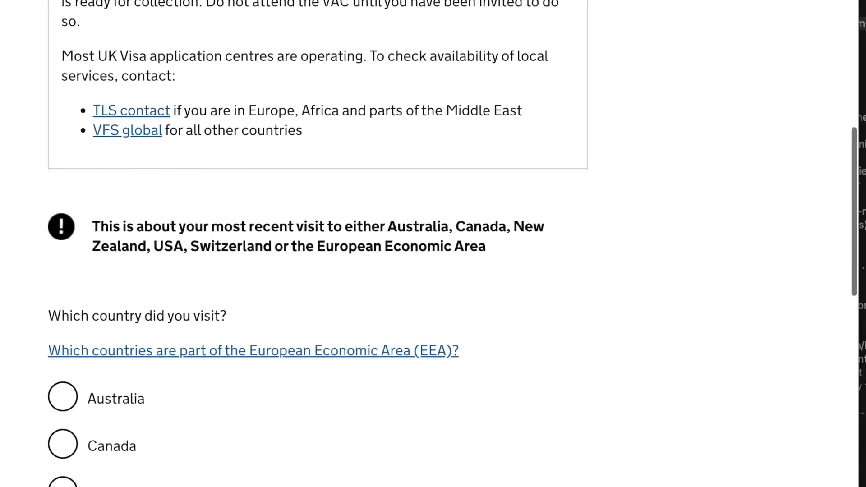
scroll(451, 243, "up", 3)
scroll(451, 244, "up", 2)
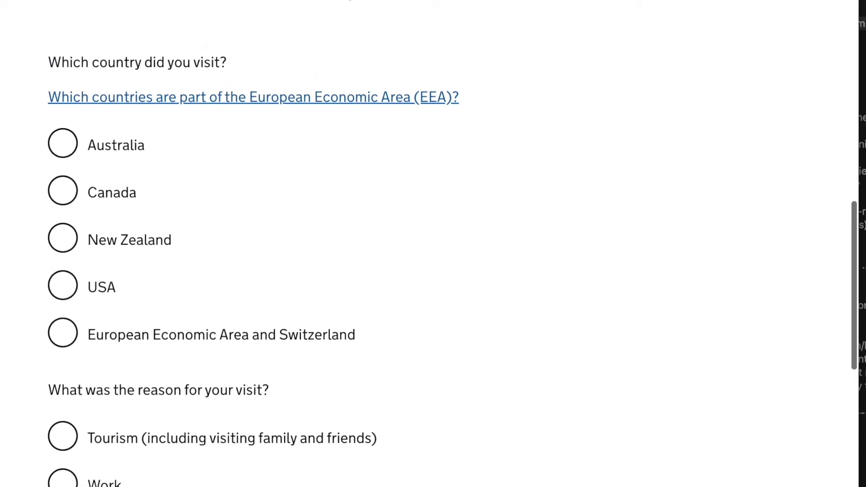
left_click(63, 344)
scroll(63, 350, "down", 1)
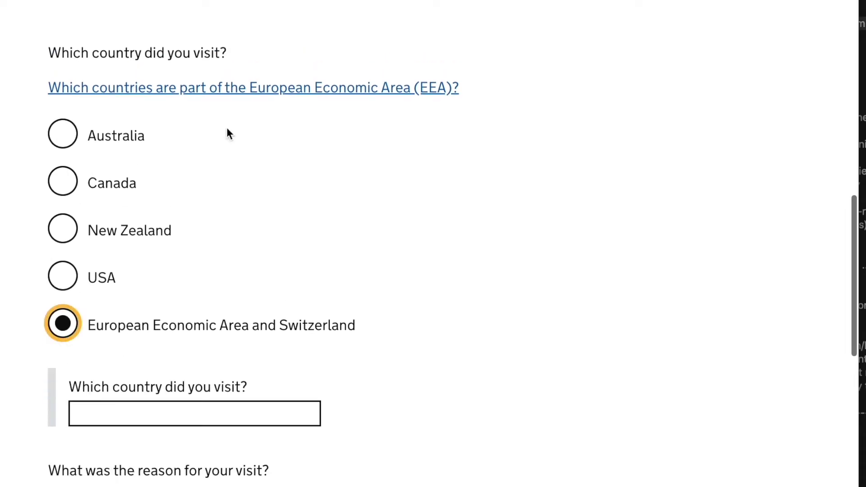
right_click(333, 90)
key("Escape")
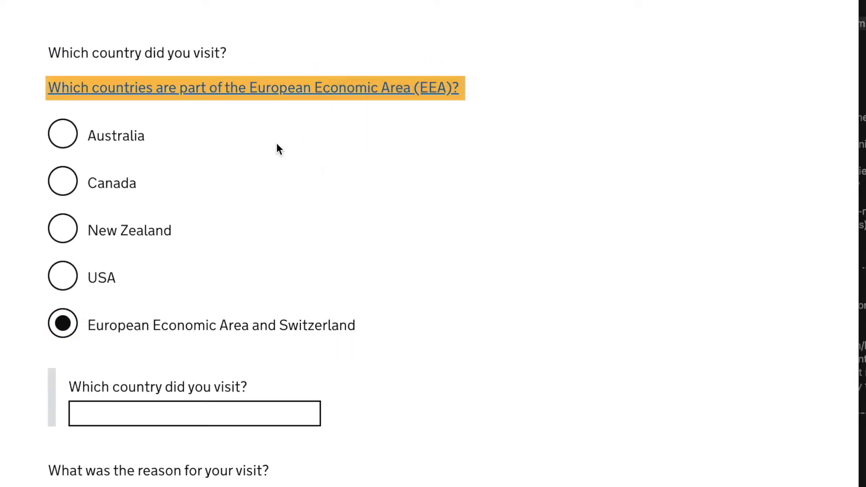
scroll(277, 149, "down", 3)
left_click(273, 314)
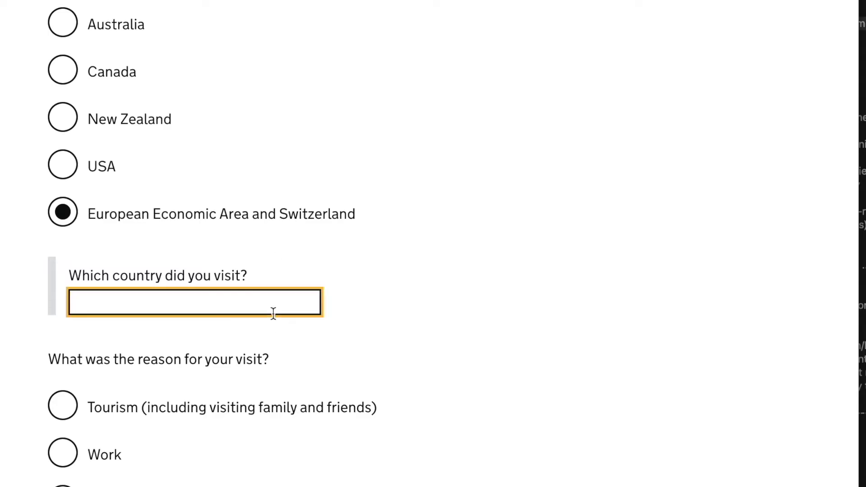
type("Ireland")
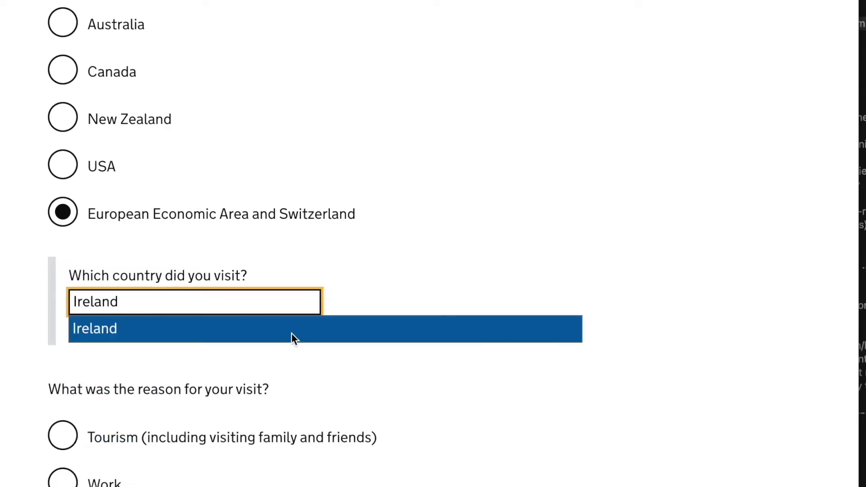
left_click(298, 337)
Step: Give Study as the reason for the visit, with date 09 2019 and a length of 6 months, and save the details
scroll(298, 337, "down", 4)
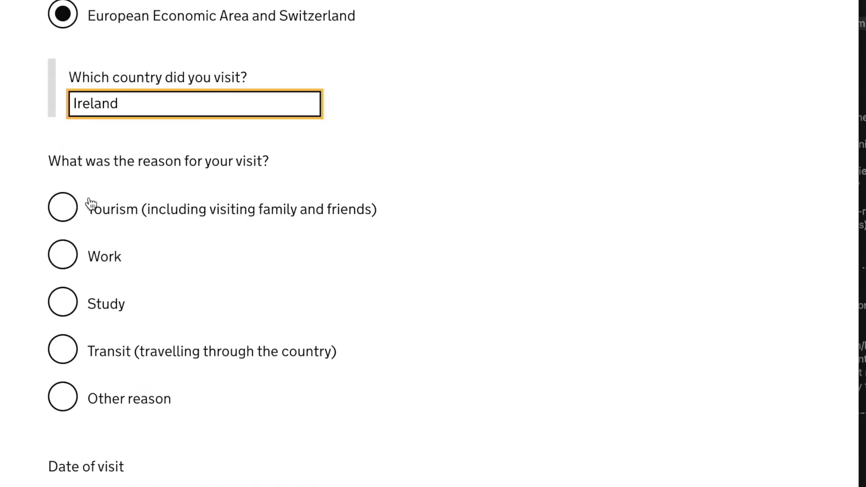
left_click(70, 314)
scroll(68, 313, "down", 3)
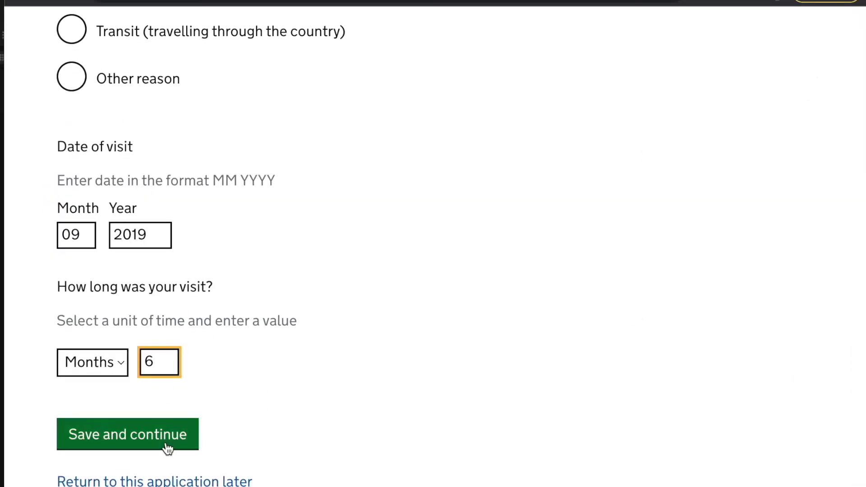
left_click(156, 434)
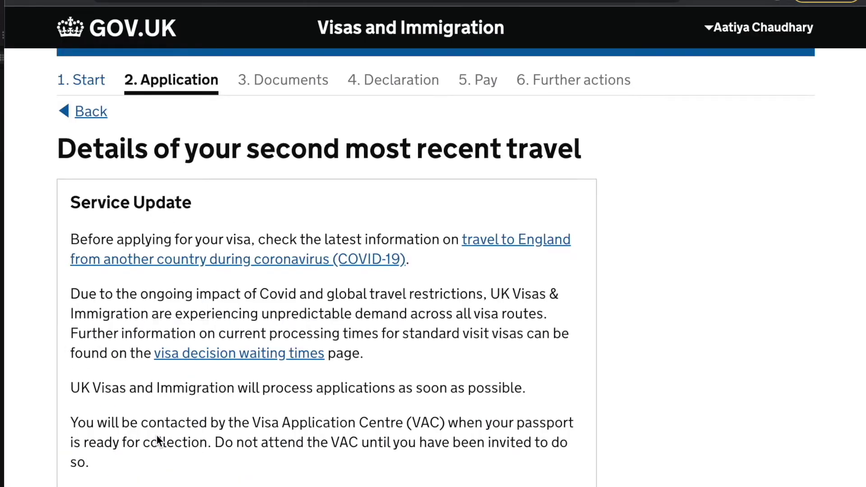
Step: Complete and save the details of the second most recent travel
scroll(157, 440, "down", 10)
scroll(158, 439, "up", 10)
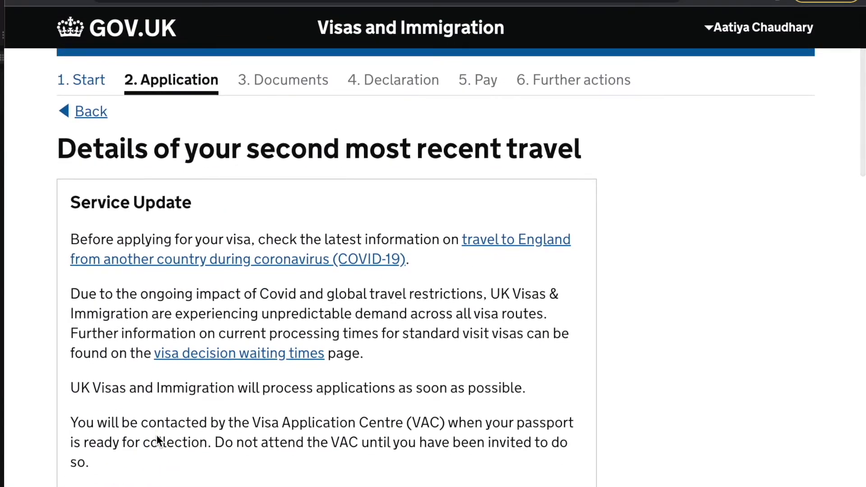
scroll(158, 440, "down", 10)
scroll(155, 434, "up", 10)
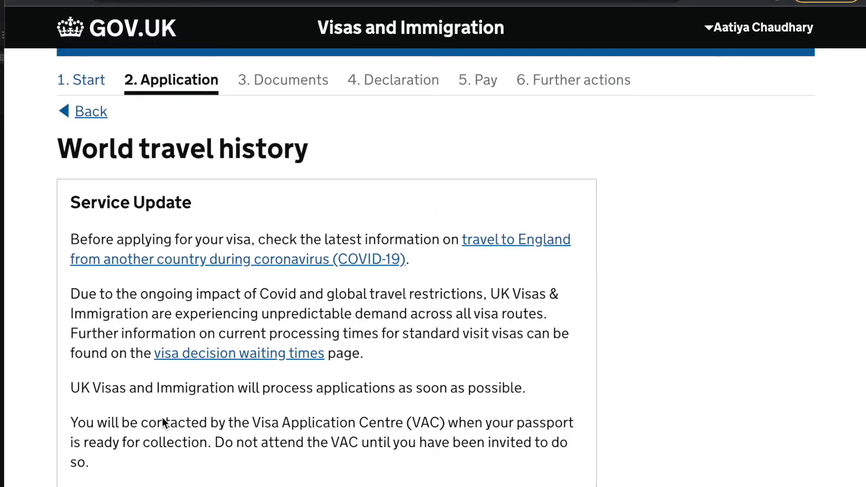
Step: Answer No to having visited any other countries in the past 10 years, and save the answer
scroll(163, 421, "down", 9)
scroll(173, 312, "up", 1)
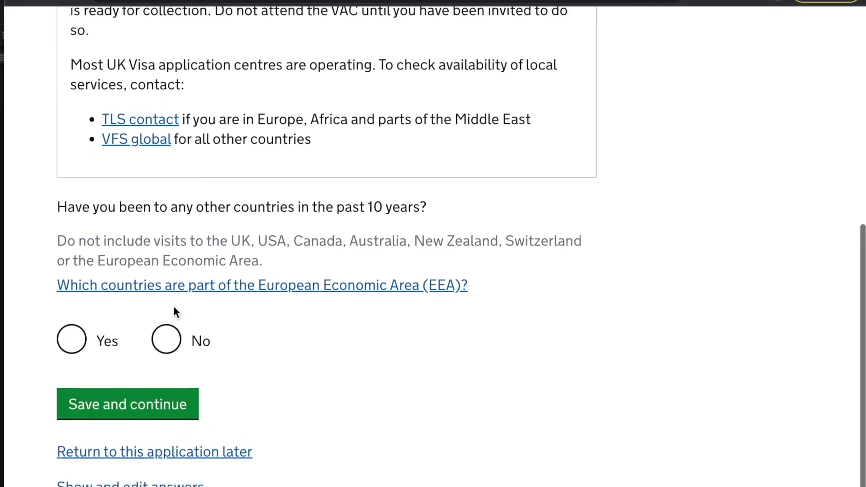
left_click(166, 339)
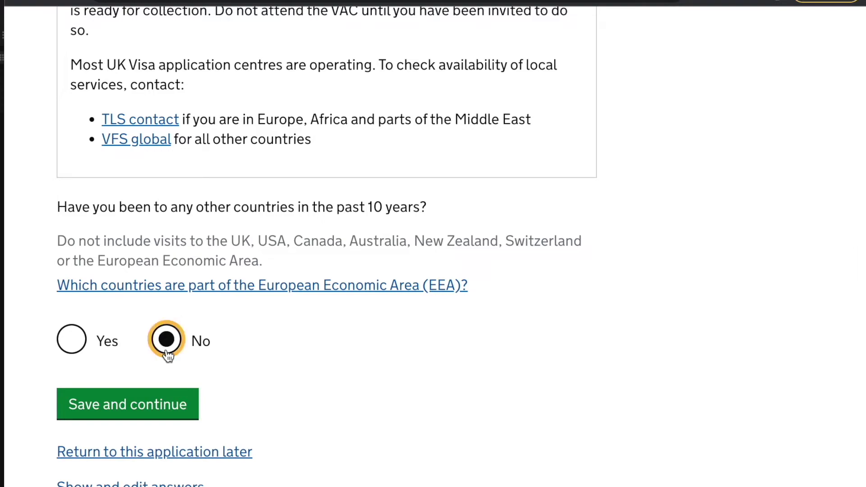
left_click(167, 406)
Step: Answer No to ever having been refused a visa or entry, deported, removed or banned from any country, and save
scroll(167, 405, "down", 7)
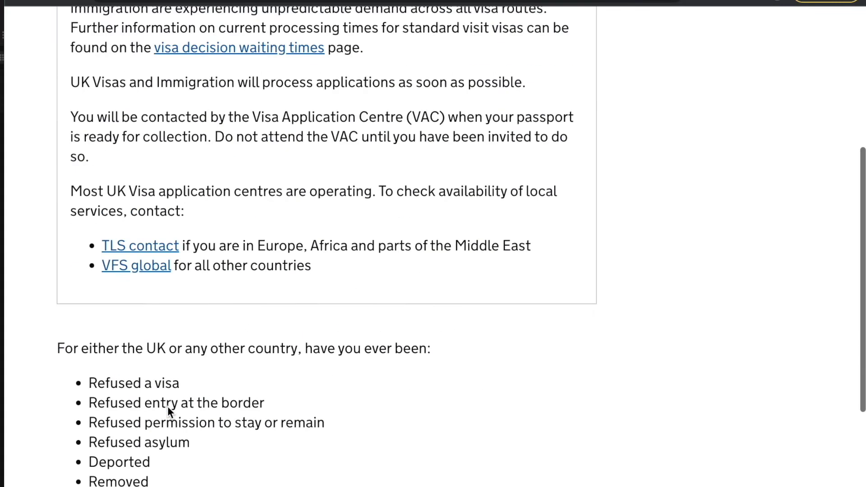
scroll(167, 406, "down", 5)
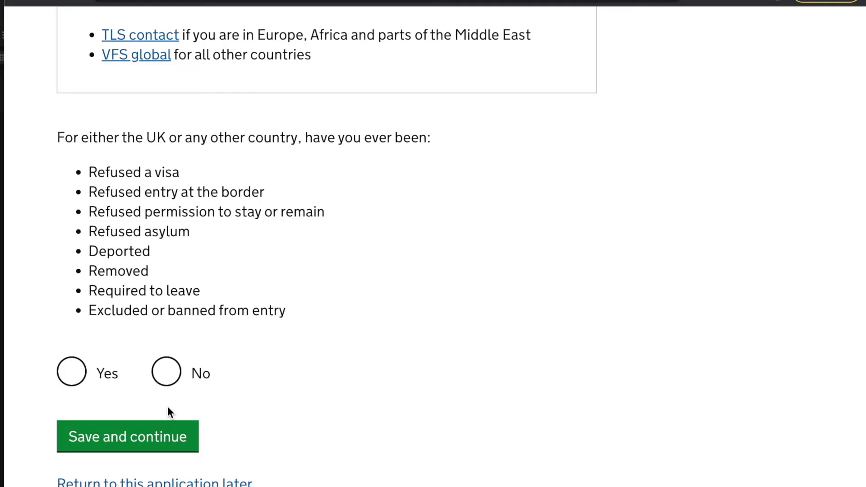
left_click(162, 379)
left_click(169, 440)
Step: Answer No to having entered the UK illegally, overstayed or otherwise breached UK immigration law, and save the answer
scroll(169, 438, "down", 6)
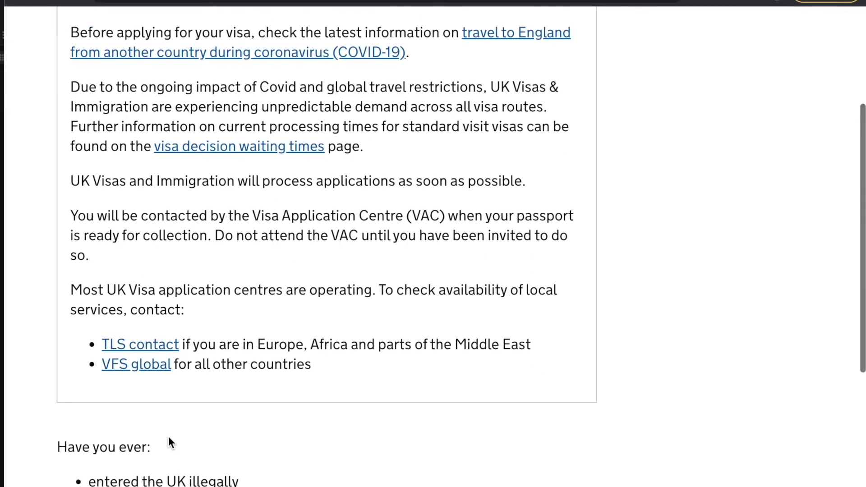
scroll(169, 442, "down", 9)
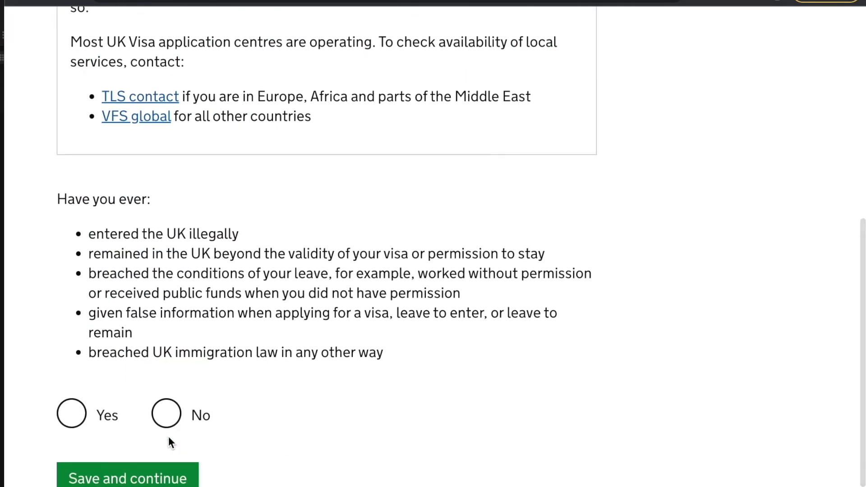
left_click(166, 413)
left_click(170, 476)
Step: Choose "No, I have never had any of these" for convictions and other penalties, and save the answer
scroll(171, 480, "down", 8)
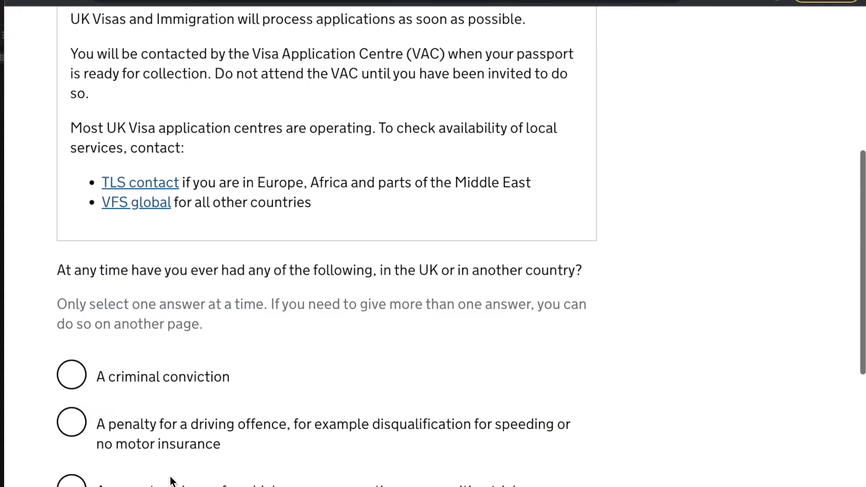
scroll(170, 479, "down", 7)
left_click(81, 350)
left_click(131, 450)
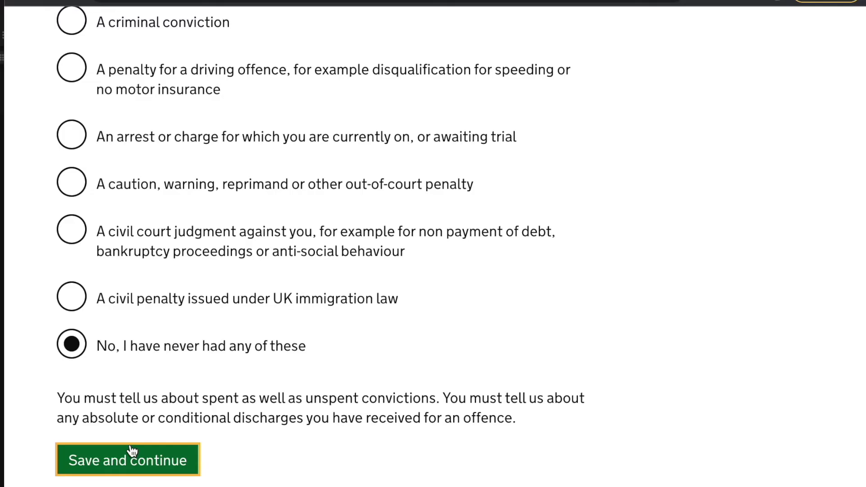
Step: Answer No to involvement in war crimes, confirm having read the information, and complete the terrorist activities page
scroll(134, 453, "down", 6)
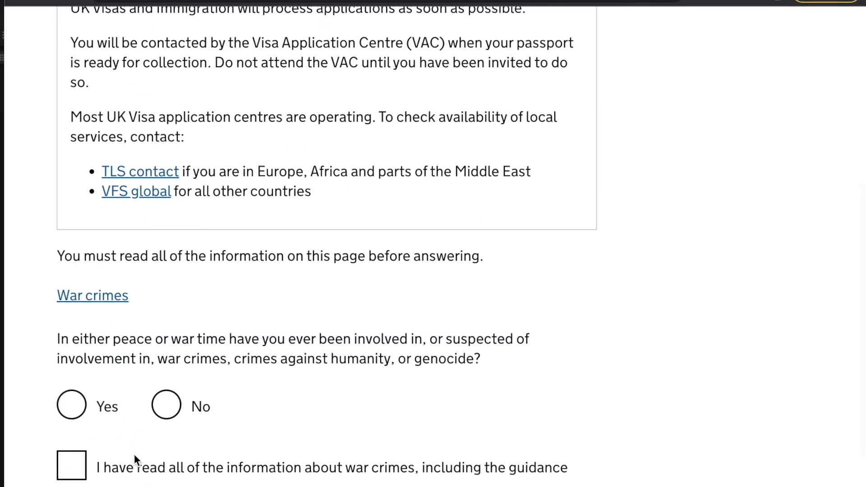
left_click(167, 404)
left_click(72, 464)
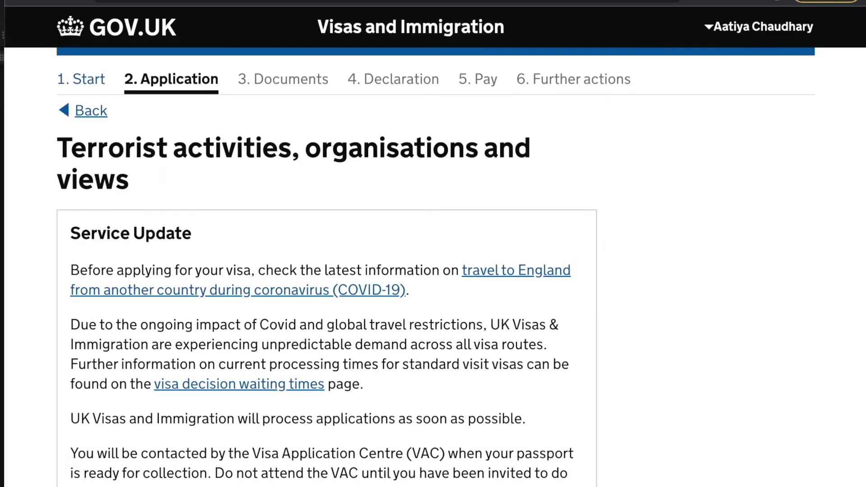
scroll(433, 246, "down", 6)
scroll(433, 246, "down", 3)
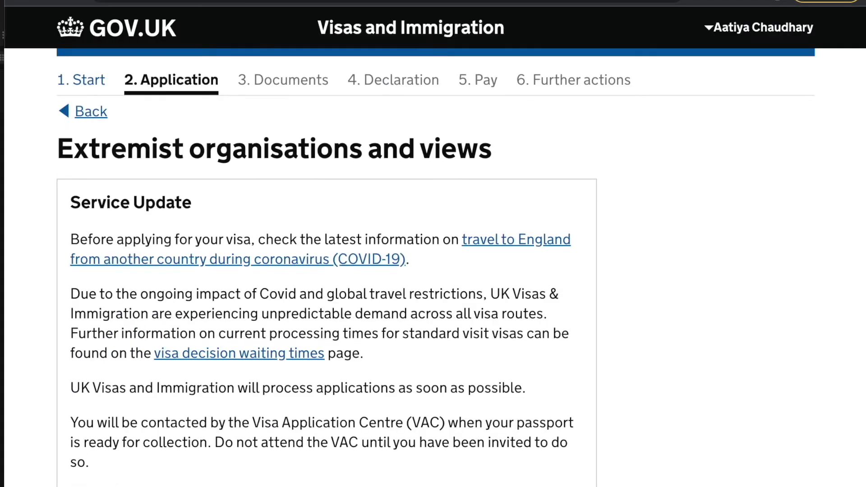
Step: Answer No to both questions on extremist organisations and views, confirm having read the information, and save
scroll(433, 246, "down", 8)
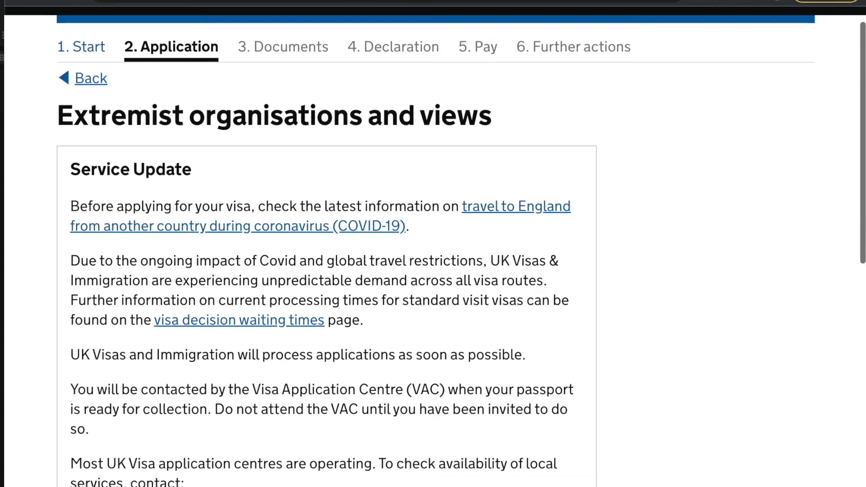
scroll(433, 246, "down", 1)
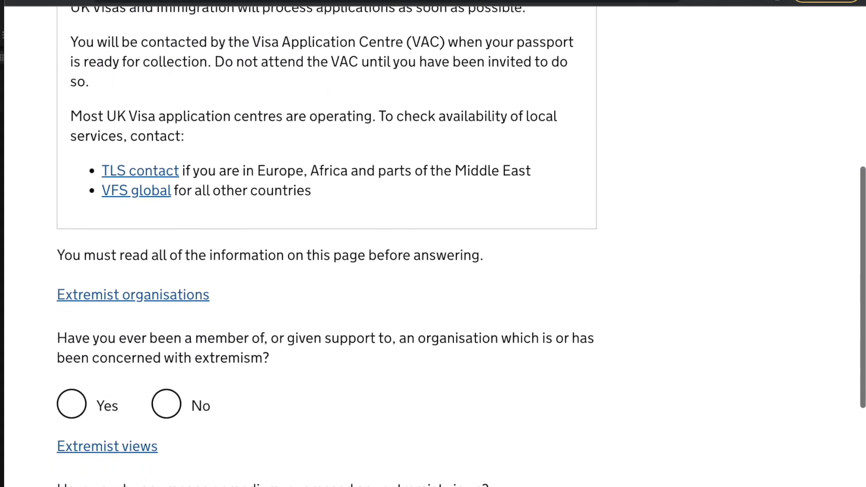
left_click(166, 403)
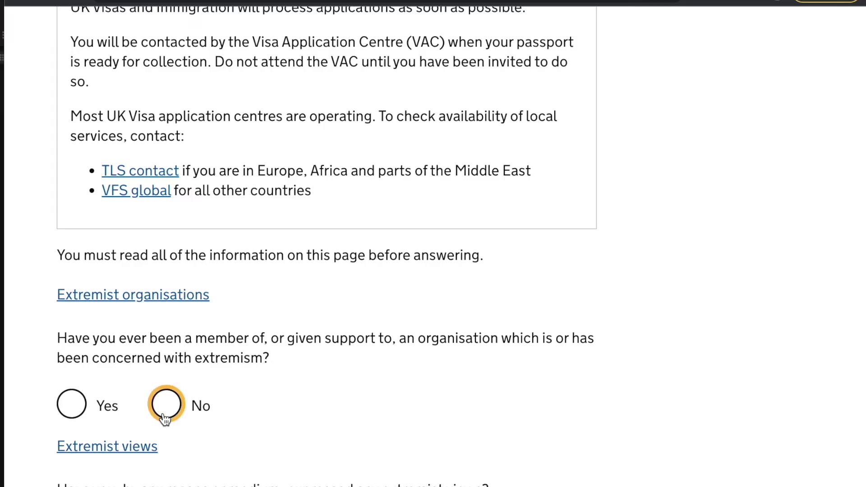
scroll(165, 417, "down", 3)
left_click(166, 397)
scroll(169, 397, "down", 1)
left_click(154, 281)
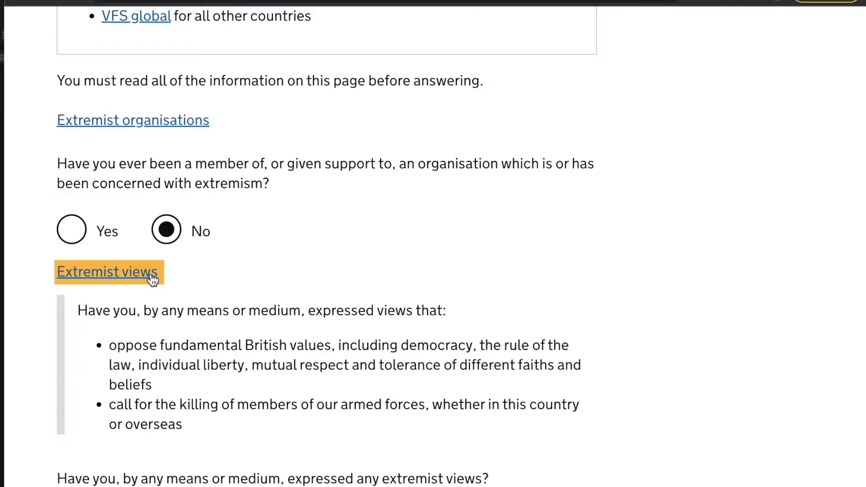
left_click(153, 276)
scroll(151, 278, "down", 4)
left_click(93, 245)
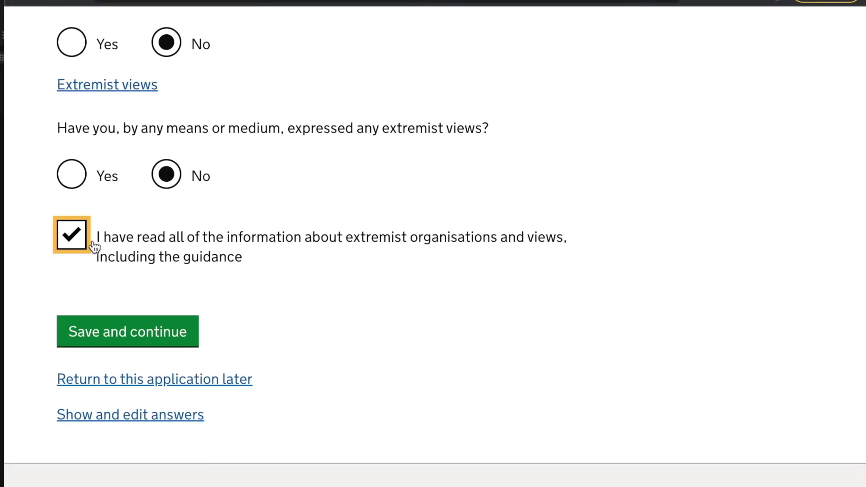
left_click(121, 322)
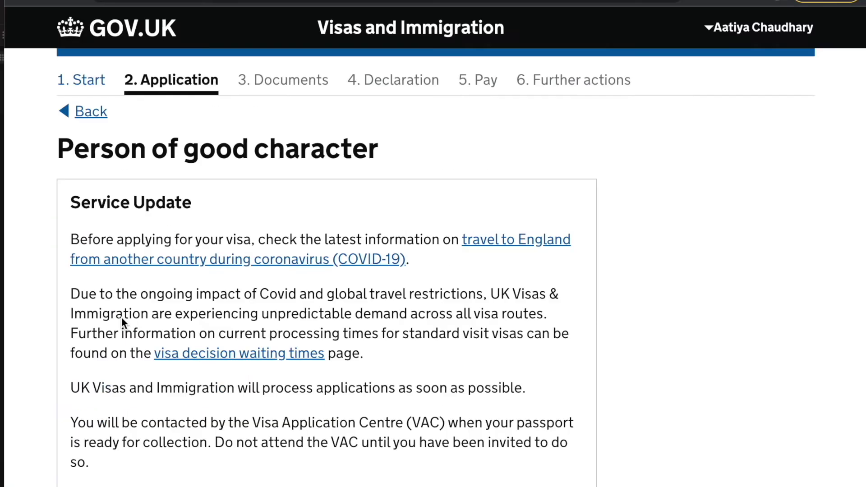
Step: Answer No to the three questions on being a person of good character, and save the answers
scroll(120, 317, "down", 6)
scroll(120, 318, "up", 5)
scroll(121, 318, "down", 4)
scroll(121, 321, "down", 6)
left_click(167, 188)
left_click(166, 299)
left_click(167, 411)
scroll(168, 413, "down", 2)
left_click(153, 395)
Step: Select "I have not worked in any of the jobs listed above" for the employment history, and save it
scroll(153, 395, "down", 1)
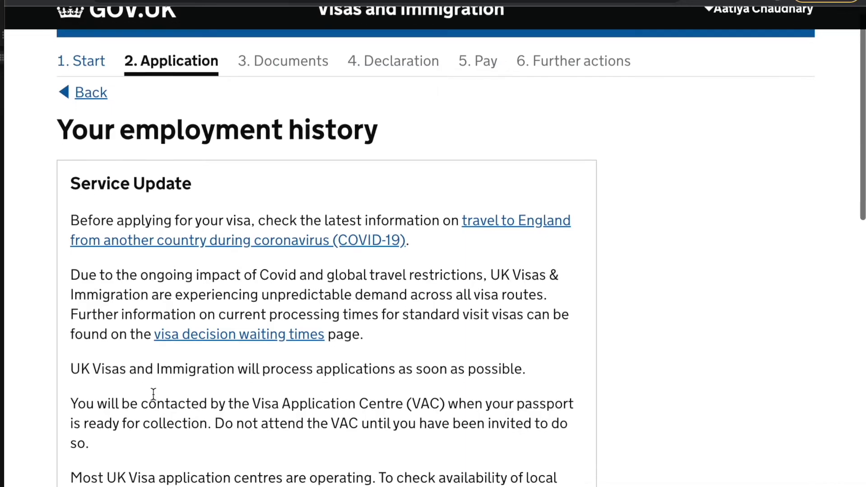
scroll(153, 395, "down", 8)
scroll(155, 400, "down", 8)
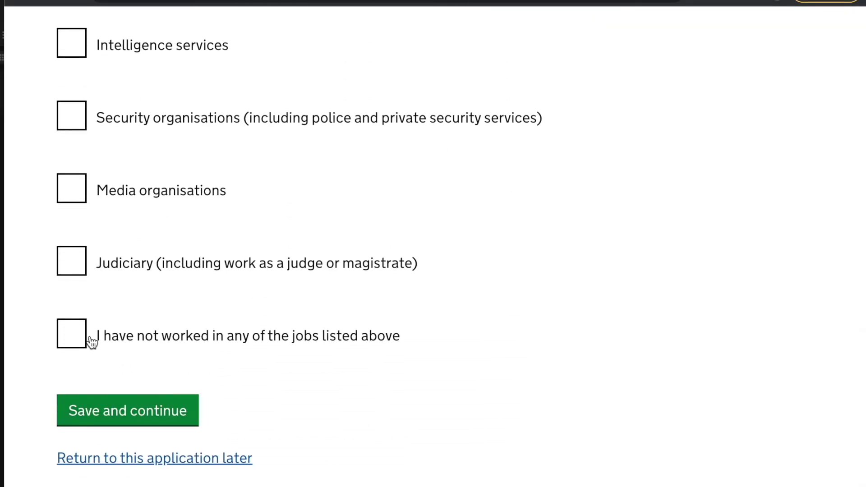
left_click(69, 338)
scroll(68, 336, "up", 1)
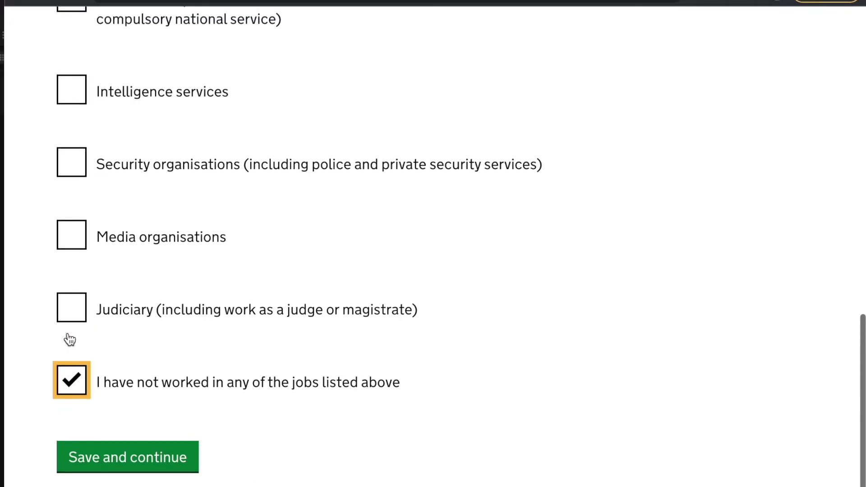
scroll(69, 339, "up", 2)
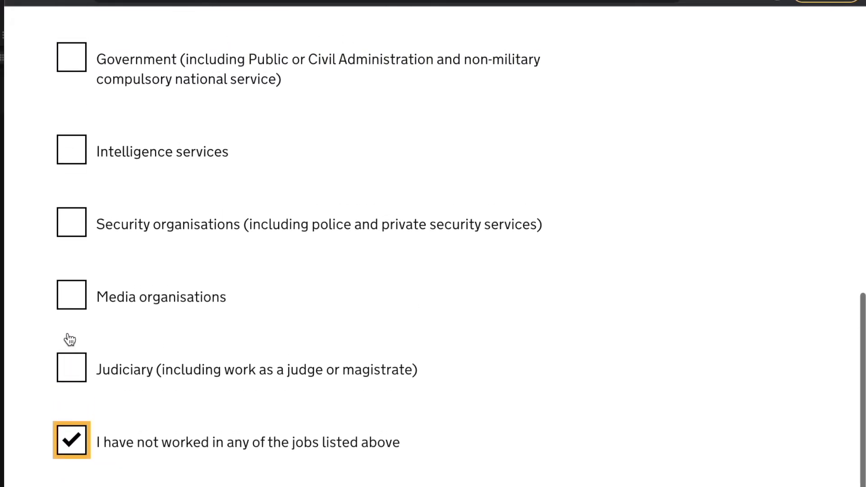
scroll(70, 339, "up", 4)
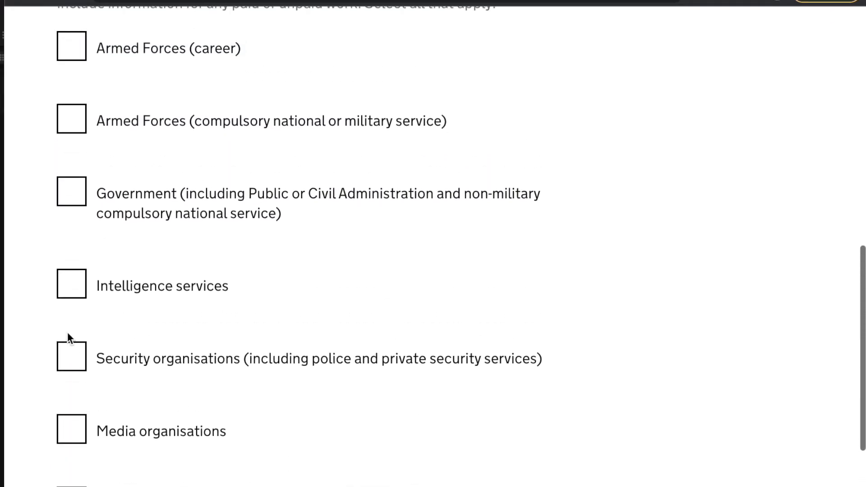
scroll(68, 336, "down", 10)
left_click(110, 328)
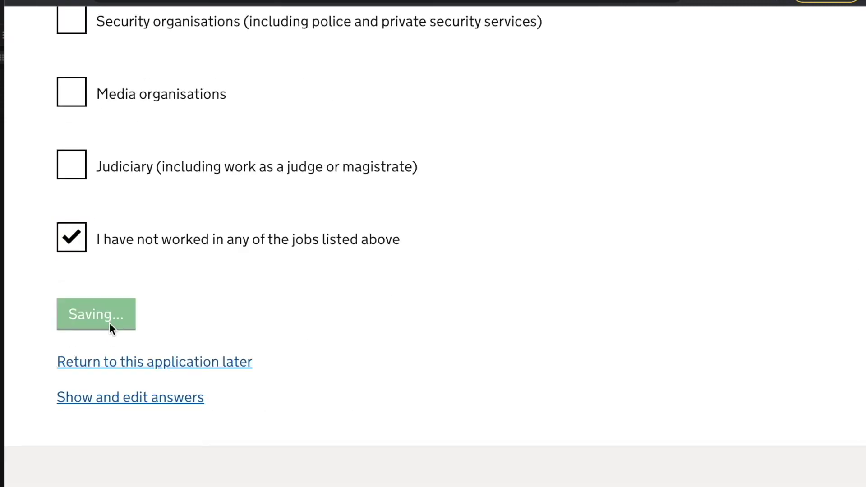
Step: Save the extra information page without further details and continue from the answers overview to the Documents section
scroll(110, 322, "down", 7)
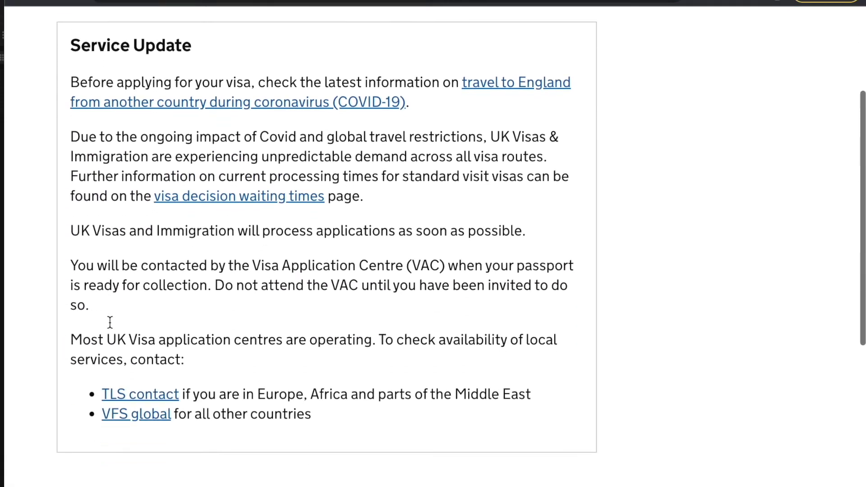
scroll(111, 329, "down", 6)
scroll(110, 323, "up", 8)
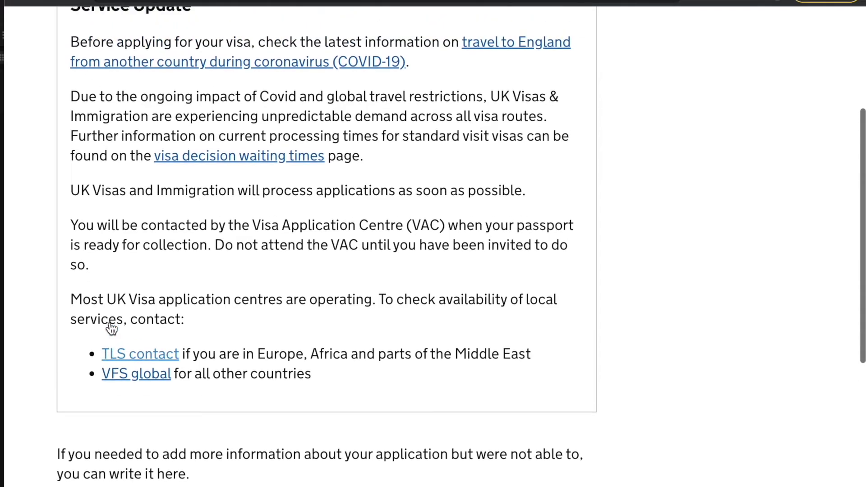
scroll(112, 329, "down", 3)
scroll(109, 321, "down", 2)
scroll(109, 321, "down", 1)
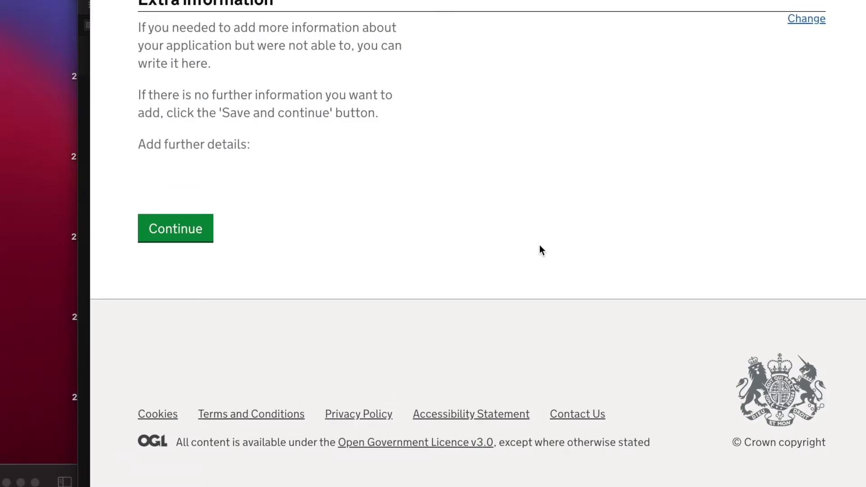
scroll(539, 245, "up", 1)
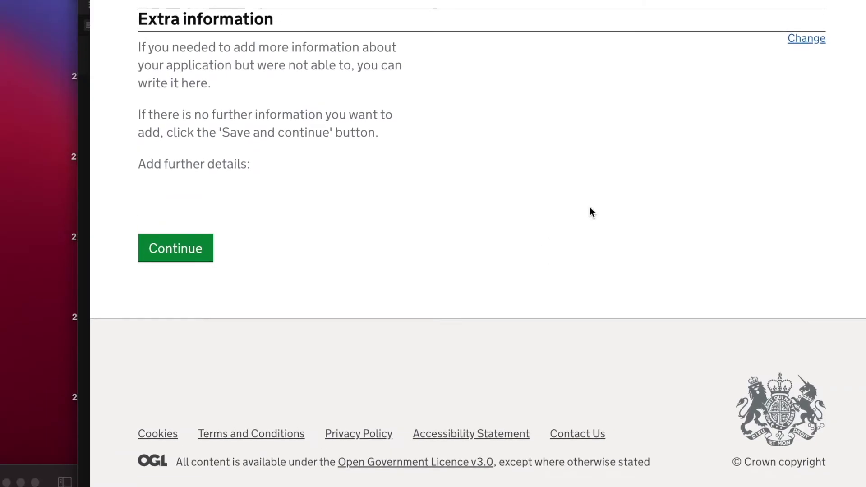
left_click(167, 253)
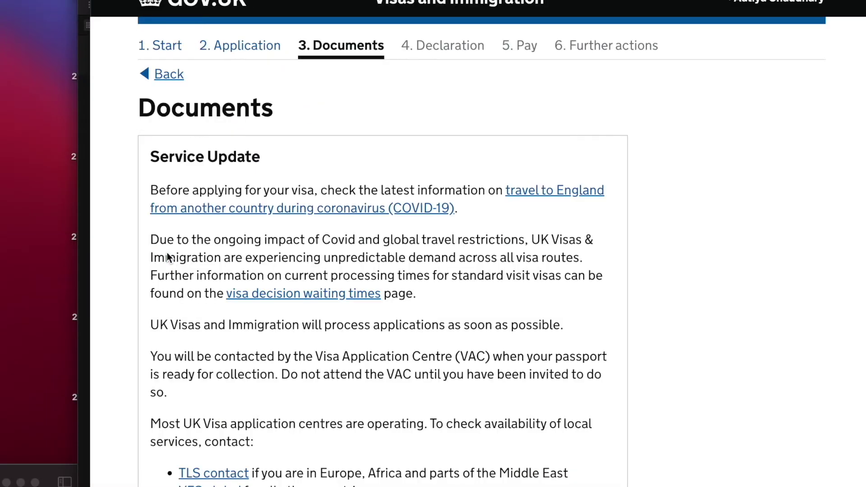
Step: Agree to provide the applicant's passport or travel document as the mandatory document
scroll(167, 255, "down", 3)
scroll(262, 344, "down", 4)
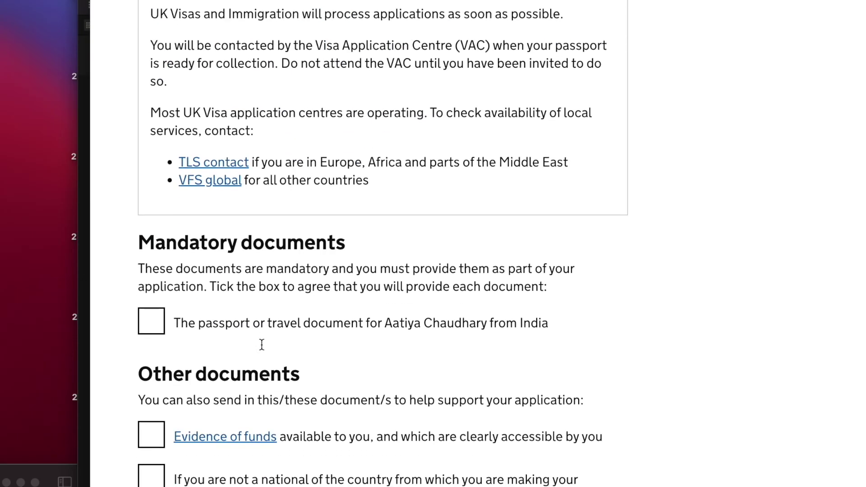
scroll(261, 345, "down", 1)
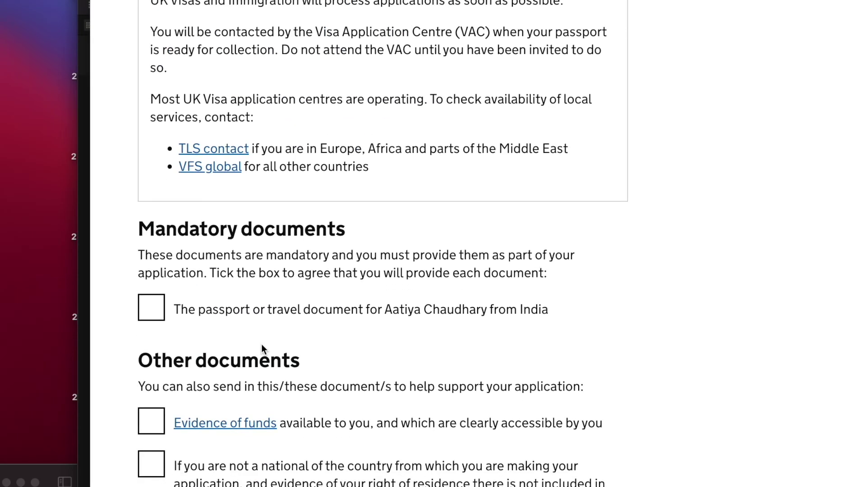
left_click(151, 307)
Step: Select evidence of funds and confirmation of right of residence as other supporting documents, and save the Documents page
scroll(143, 313, "down", 3)
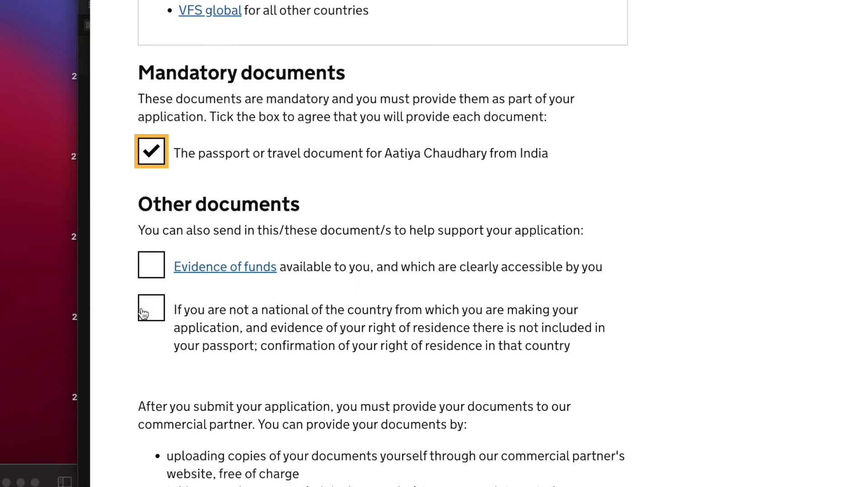
left_click(154, 272)
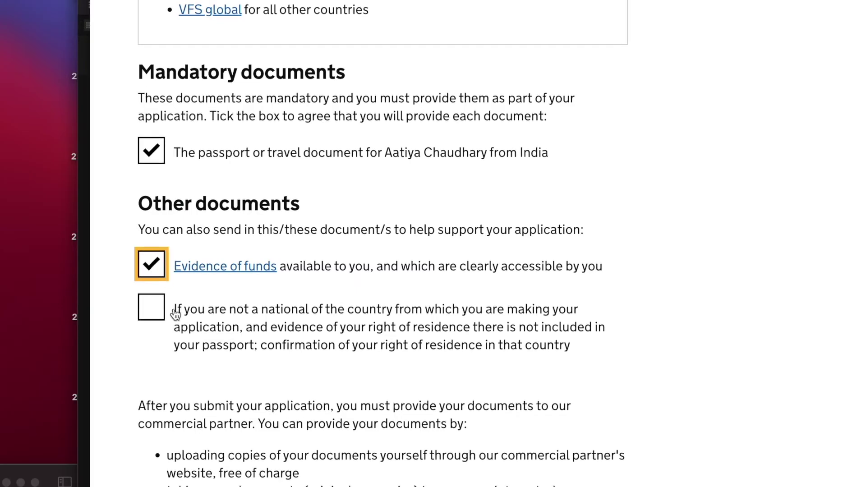
scroll(176, 315, "down", 2)
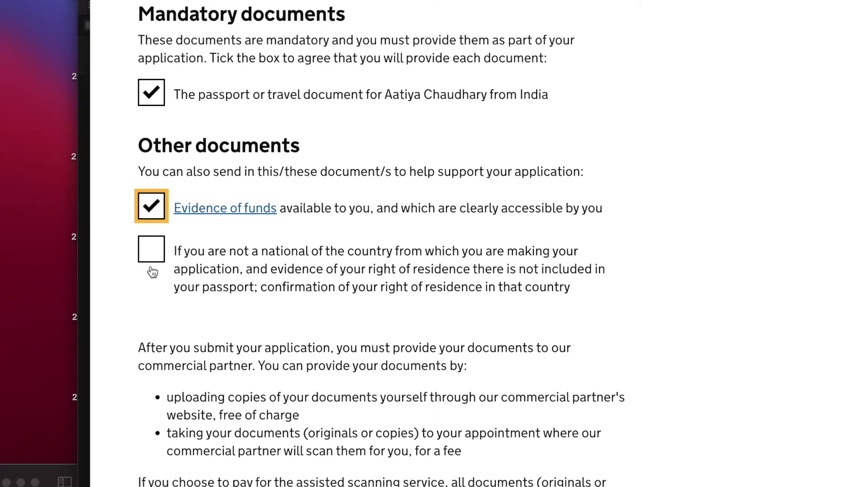
left_click(152, 252)
scroll(152, 256, "down", 3)
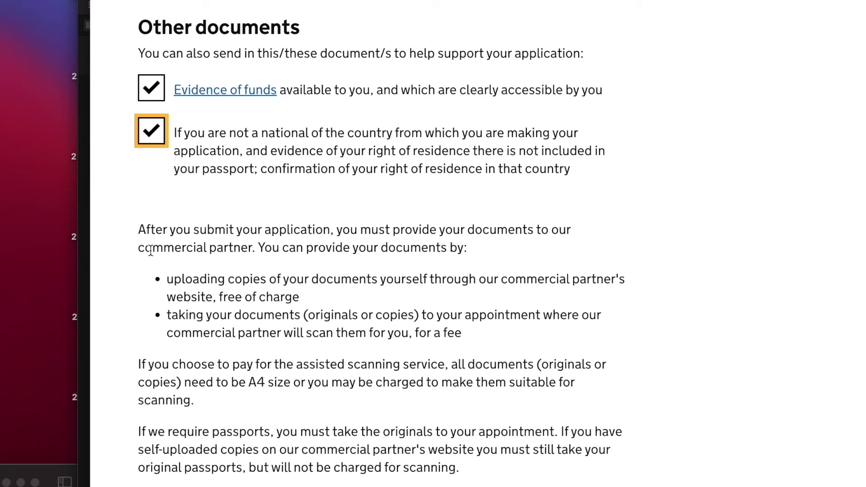
scroll(150, 250, "down", 3)
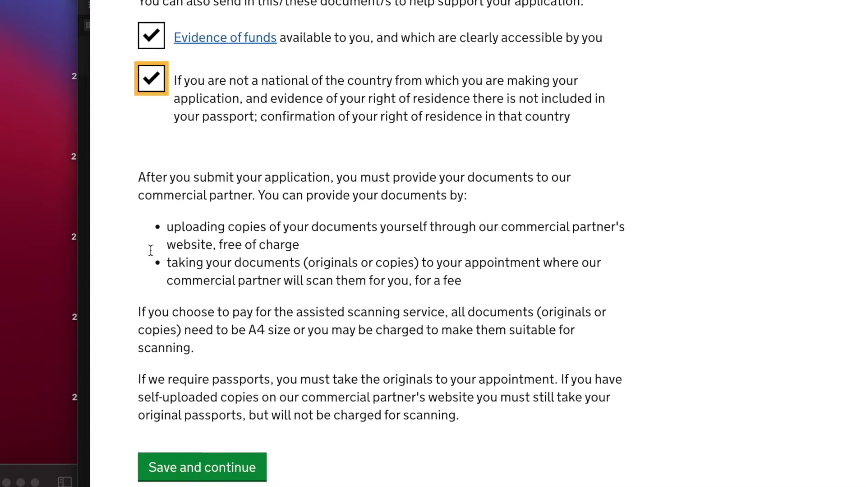
scroll(150, 250, "down", 4)
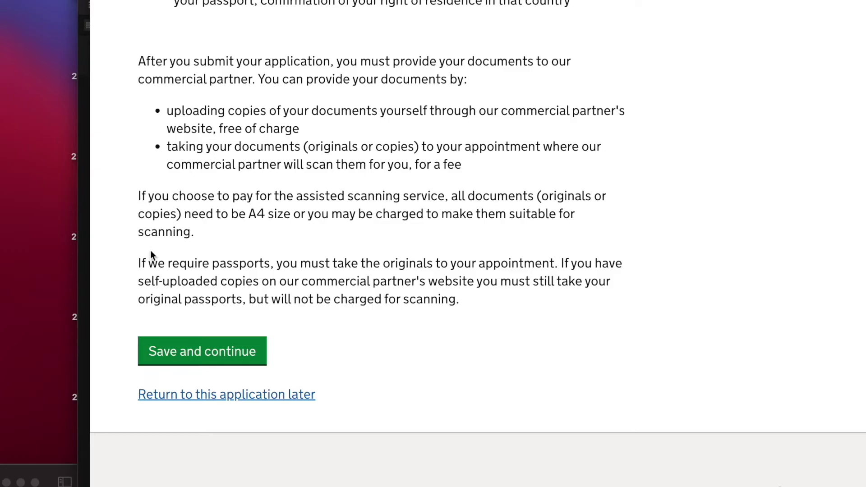
left_click(221, 354)
Step: Confirm understanding and accepting the visa conditions, and save to reach the declaration page
scroll(221, 353, "down", 10)
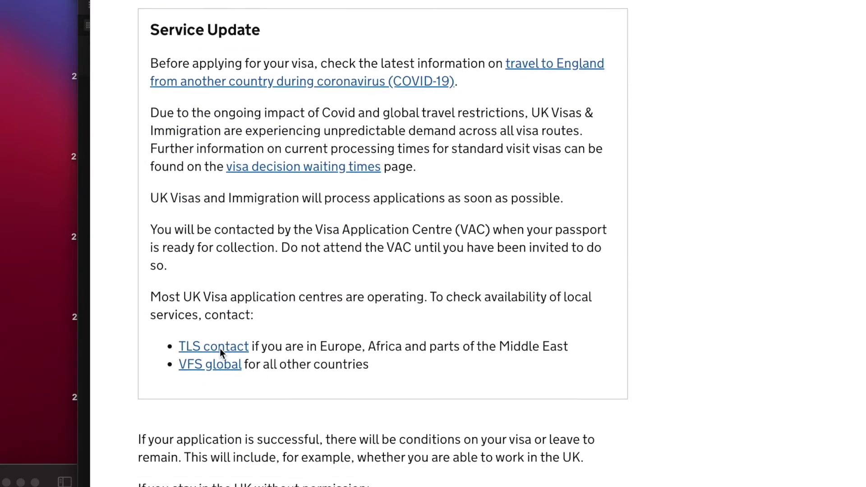
scroll(221, 350, "down", 3)
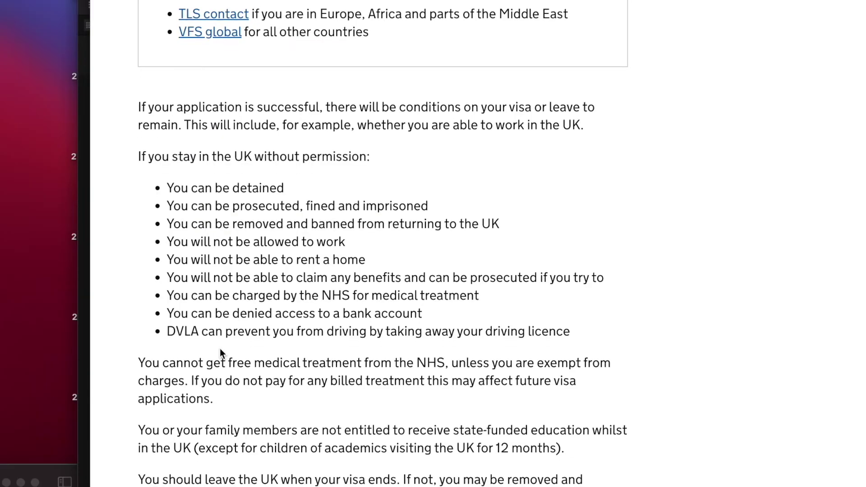
scroll(220, 348, "down", 3)
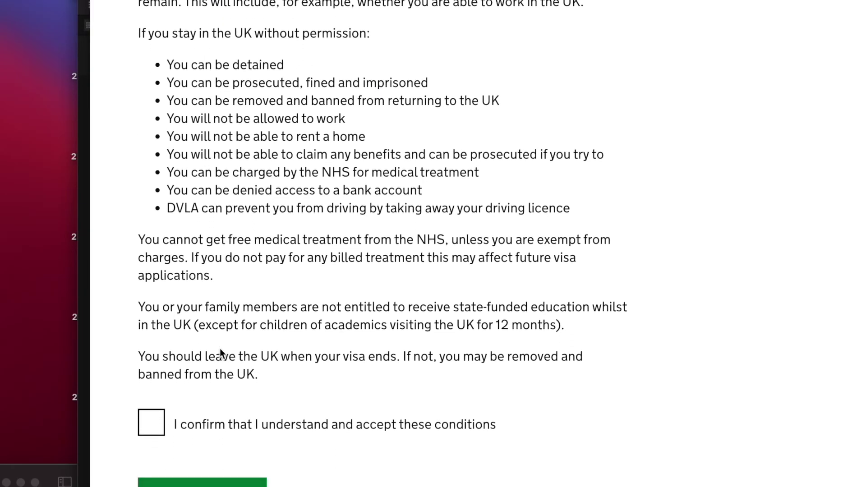
left_click(163, 344)
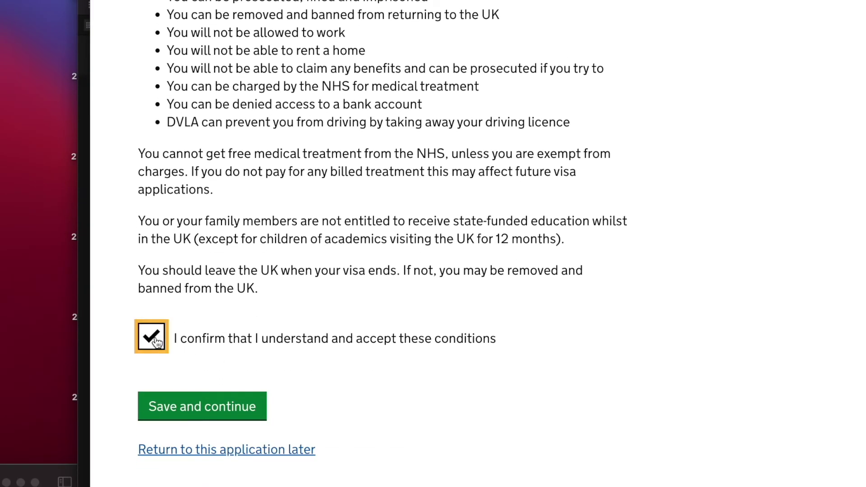
left_click(229, 414)
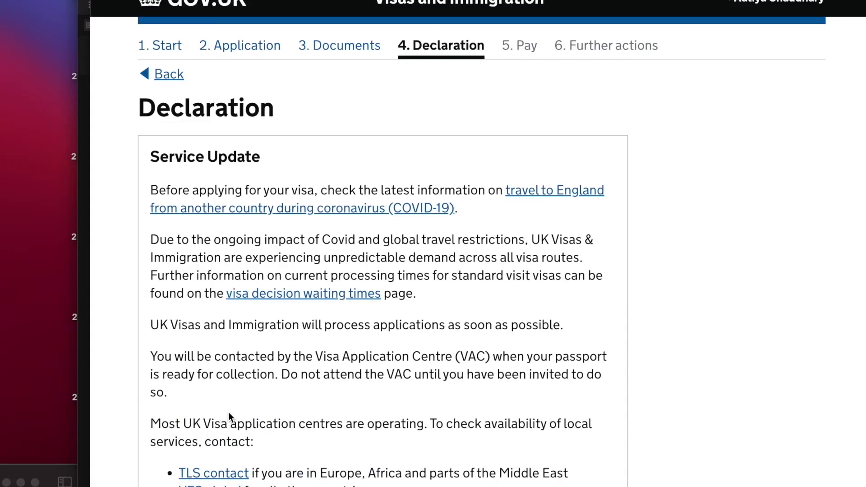
Step: Declare "I am the applicant aged 18 or over" and accept the declaration
scroll(228, 412, "down", 9)
scroll(228, 412, "down", 6)
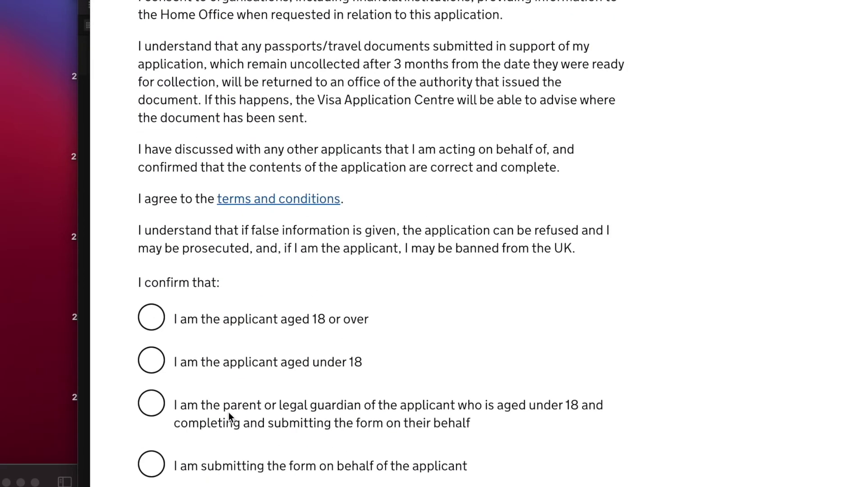
scroll(228, 412, "down", 2)
left_click(151, 284)
scroll(152, 288, "down", 5)
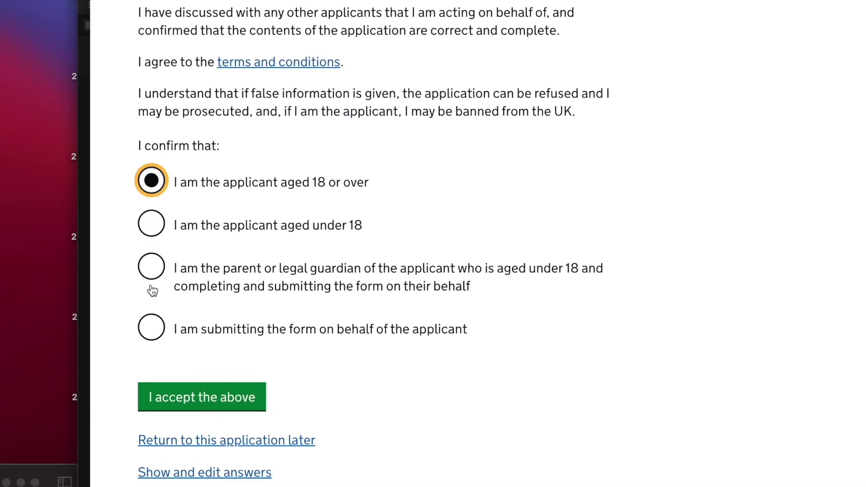
left_click(205, 396)
Step: Continue from the end of the answers overview to the choice of visa length
scroll(207, 398, "down", 20)
scroll(207, 397, "down", 14)
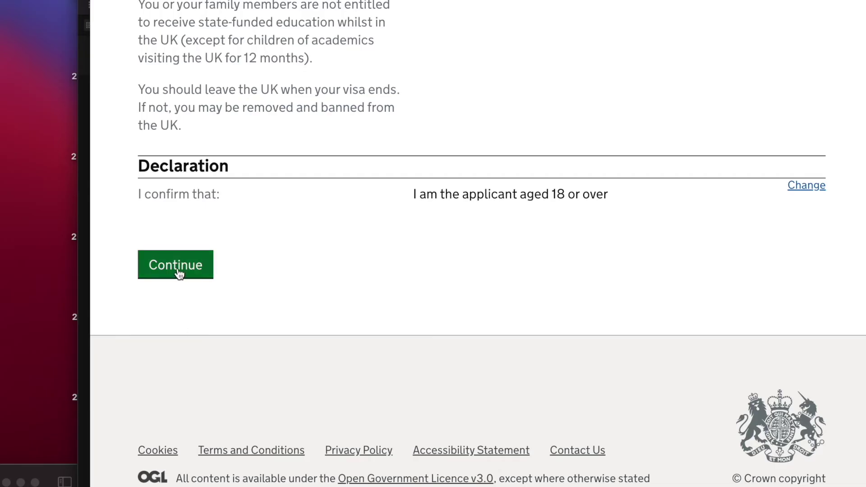
left_click(178, 272)
Step: Choose 6-month as the length of the visit visa and save it
scroll(178, 272, "down", 4)
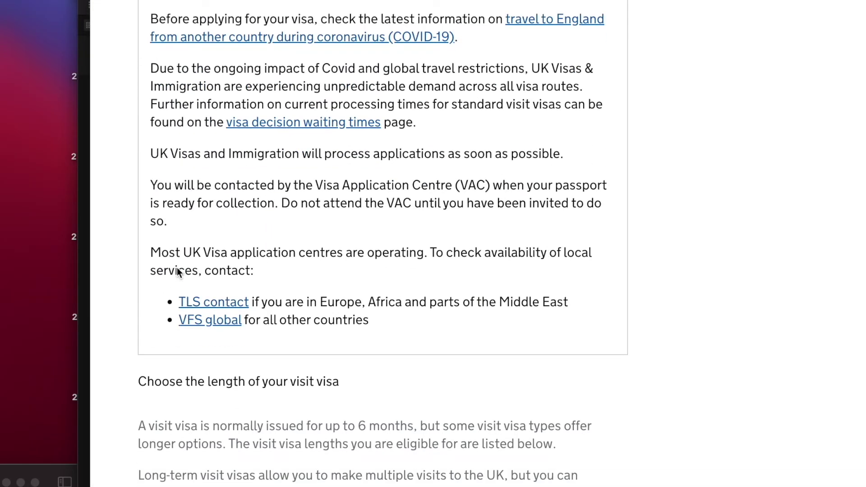
scroll(178, 269, "down", 7)
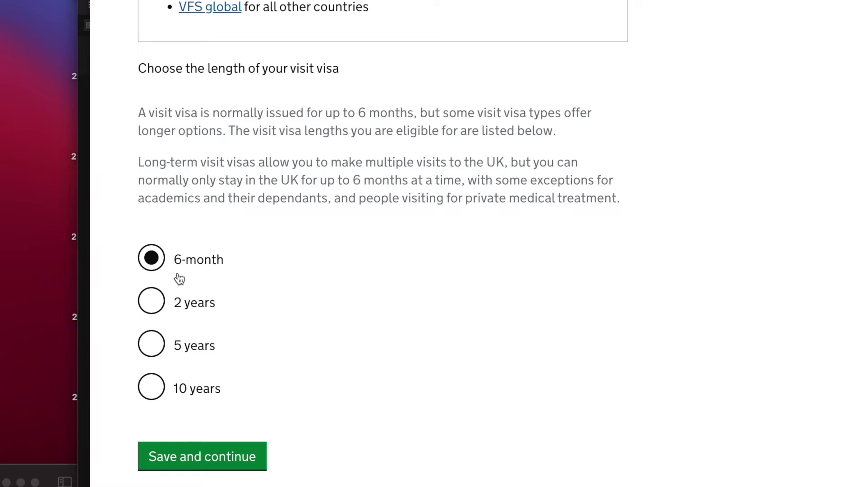
left_click(153, 306)
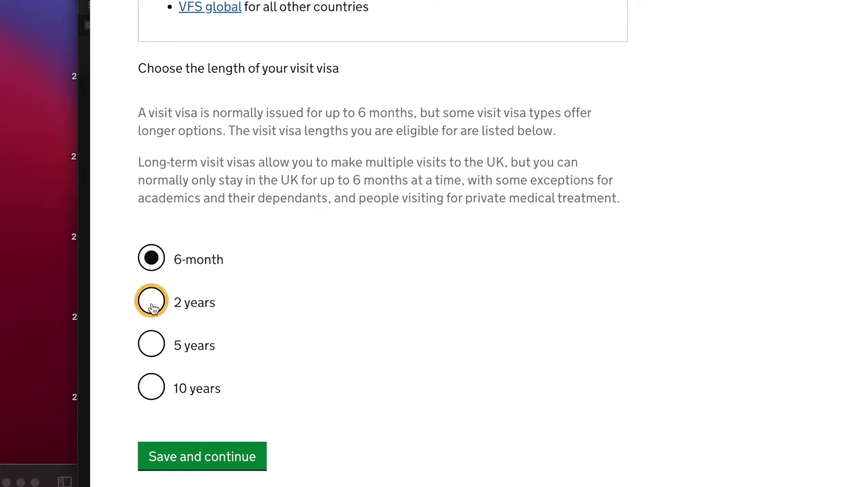
left_click(153, 257)
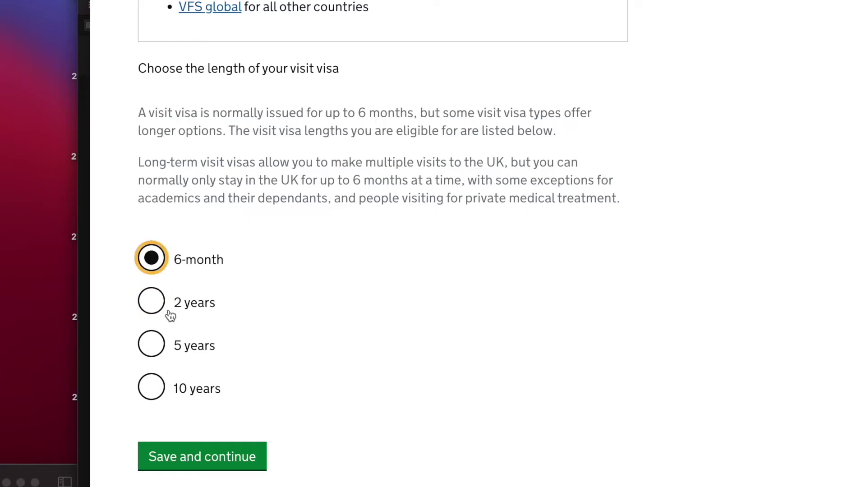
left_click(207, 452)
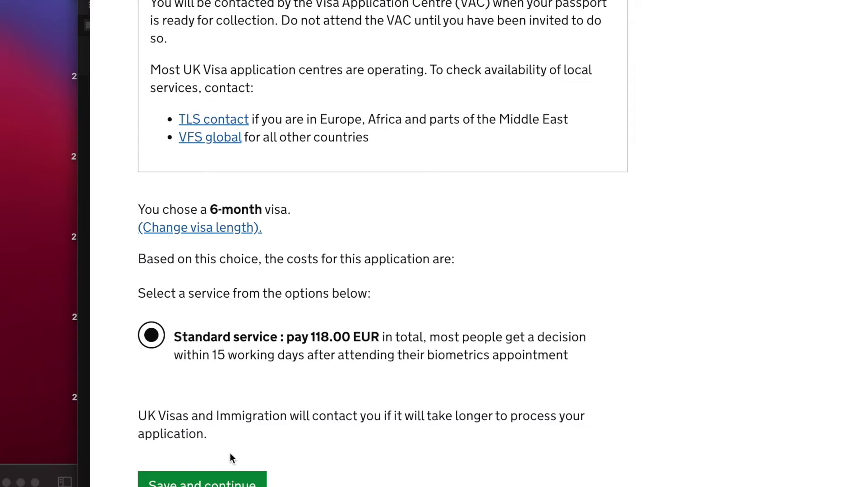
Step: Open the visa length change link in a new tab, and save the Standard service for 118.00 EUR to reach the payment summary
right_click(240, 230)
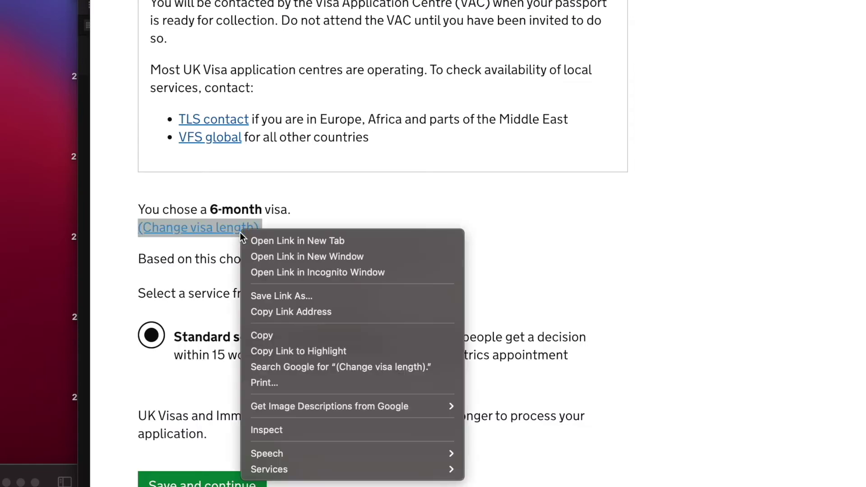
left_click(258, 238)
scroll(405, 297, "down", 4)
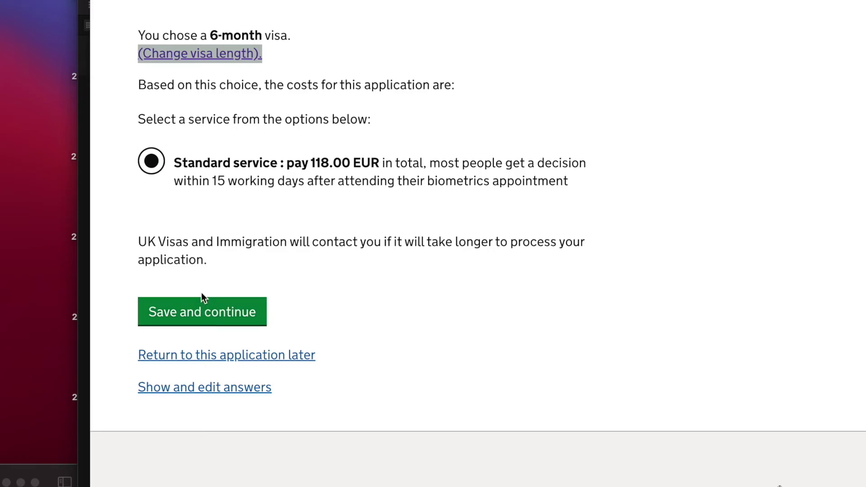
left_click(226, 318)
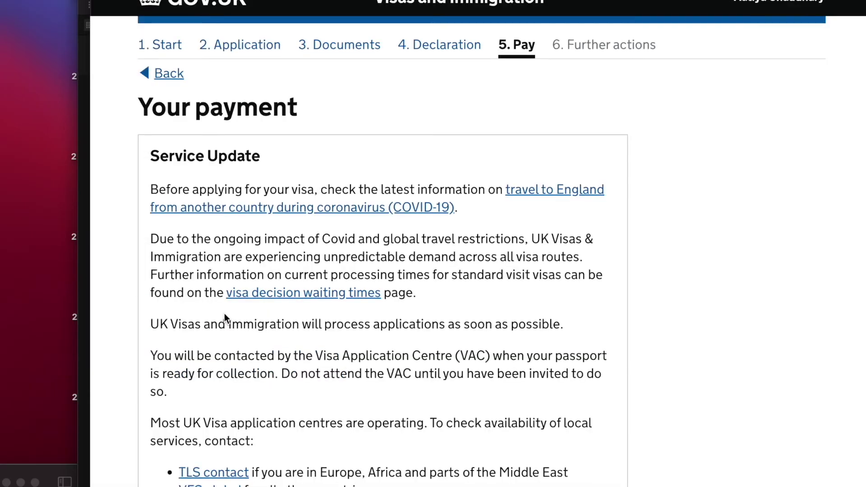
scroll(224, 314, "down", 10)
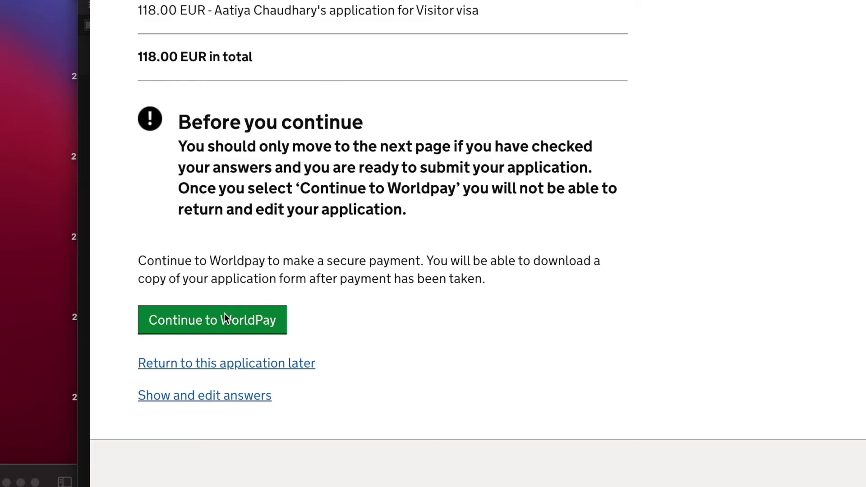
scroll(224, 313, "down", 2)
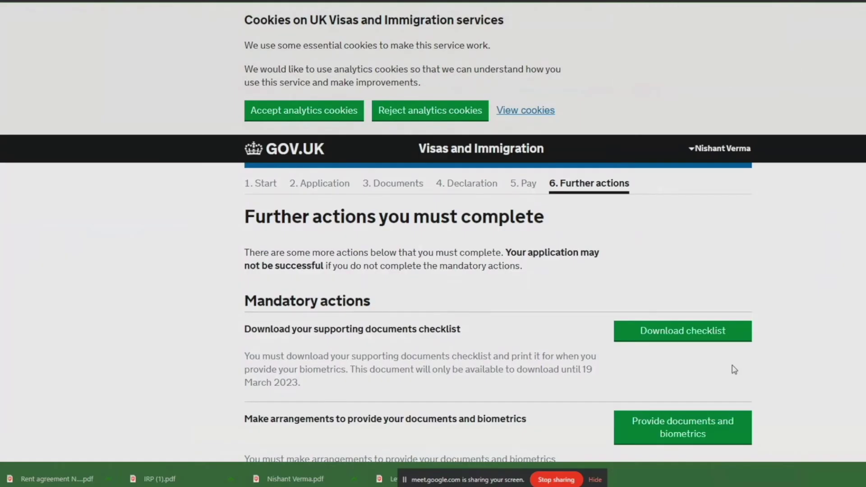
Step: Choose to provide documents and biometrics from the mandatory further actions, and continue to the commercial partner's website
scroll(729, 382, "down", 2)
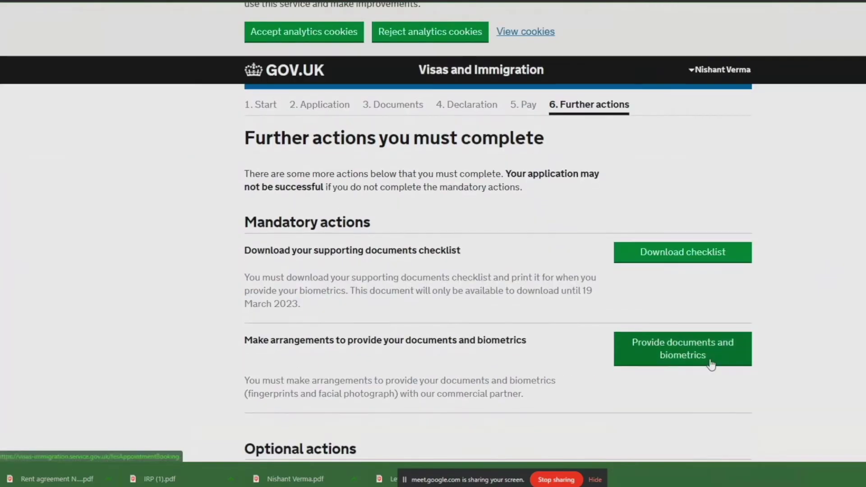
left_click(711, 359)
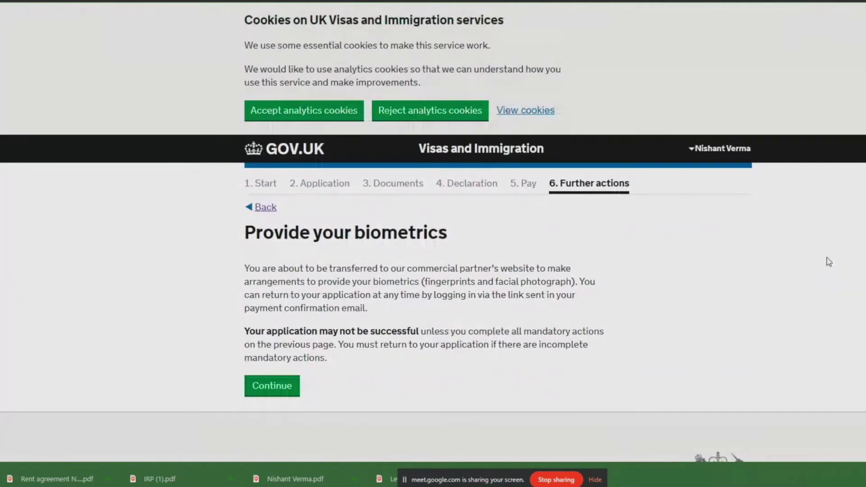
scroll(474, 128, "down", 2)
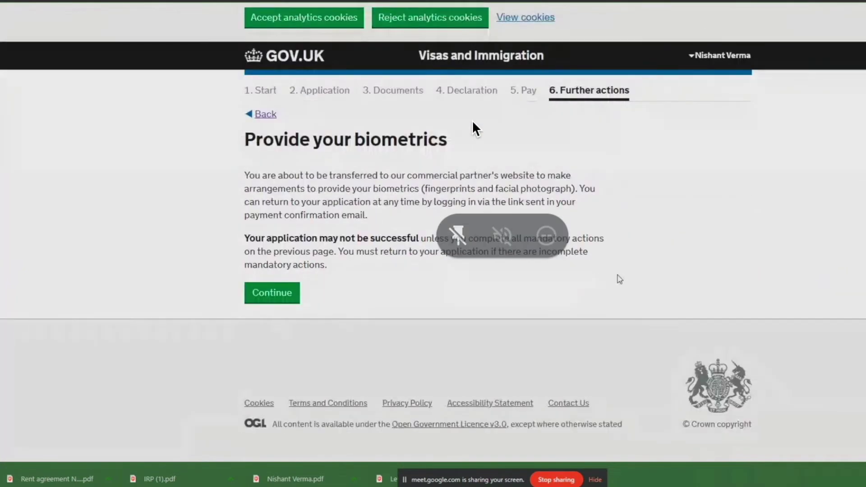
left_click(266, 292)
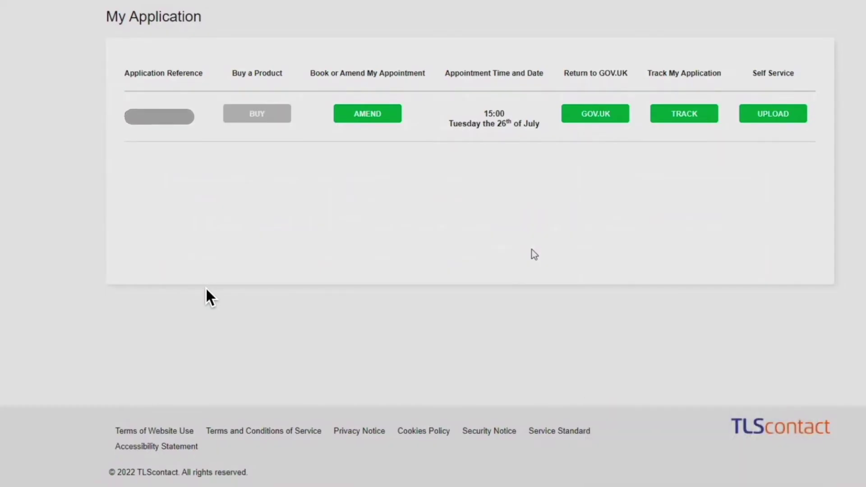
mouse_move(533, 254)
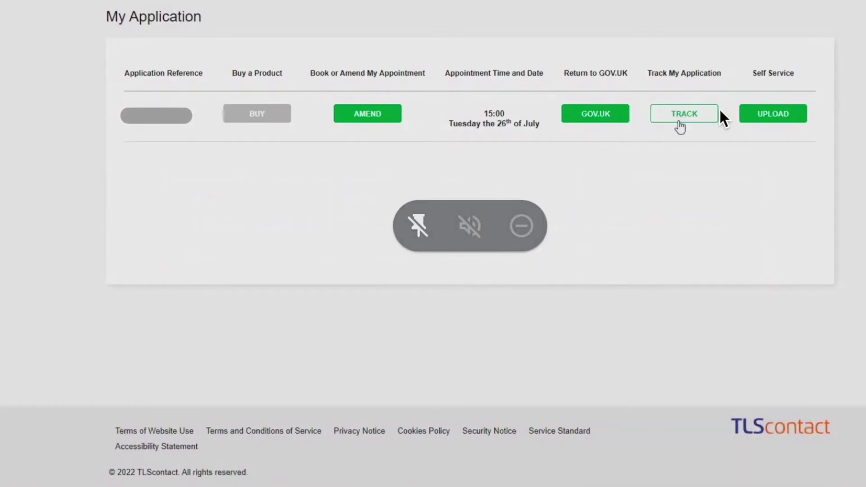